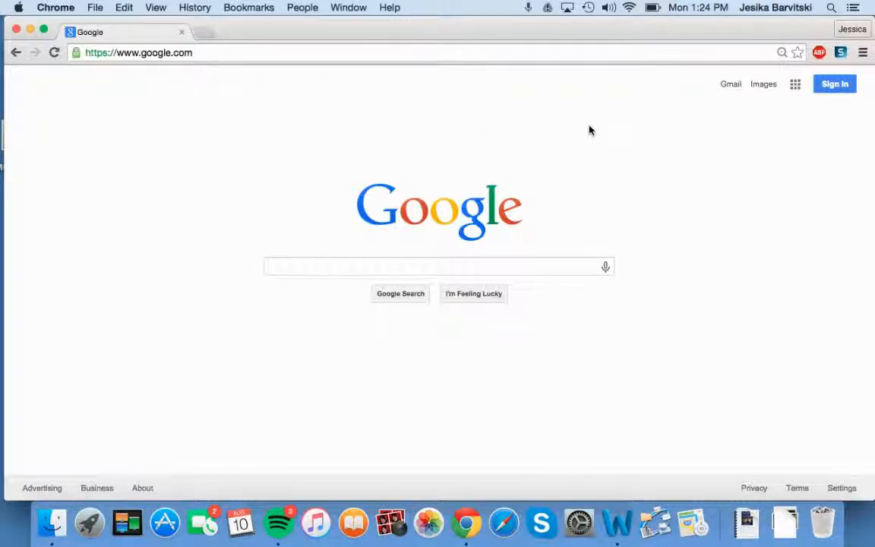
Go to googledrive.com in Chrome.
left_click(795, 86)
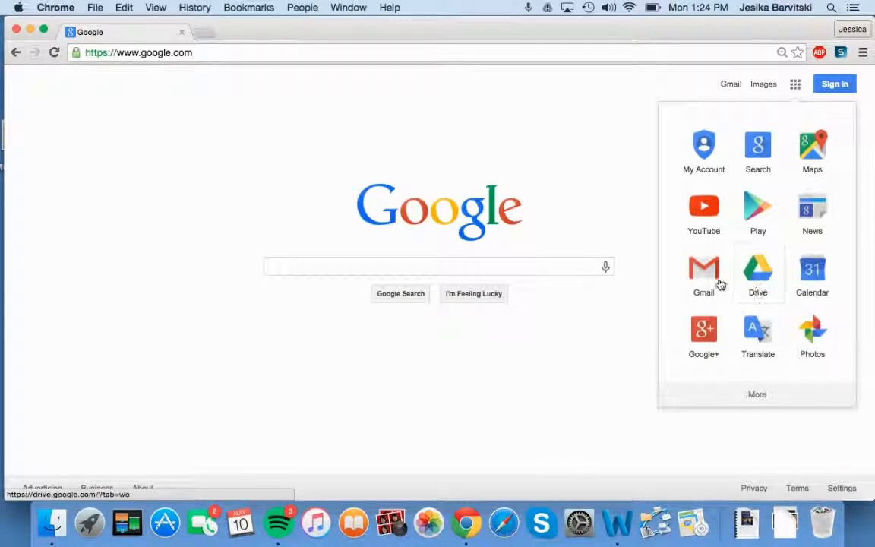
left_click(175, 53)
left_click(210, 55)
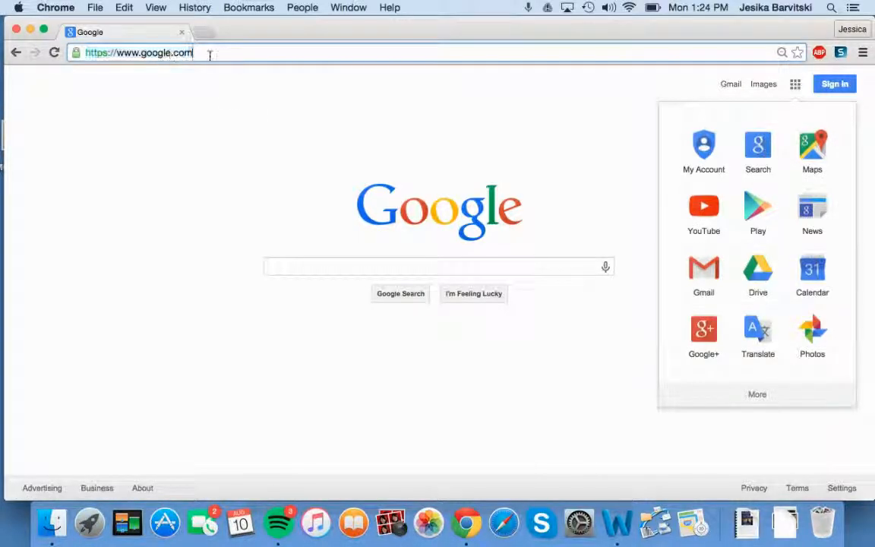
key("BackSpace")
key("BackSpace")
key("BackSpace")
key("BackSpace")
type("d")
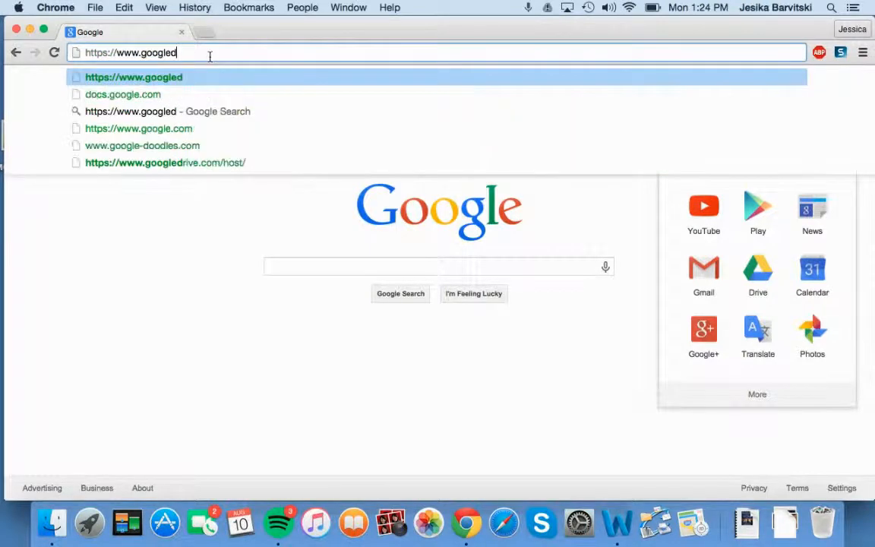
type("rive.com")
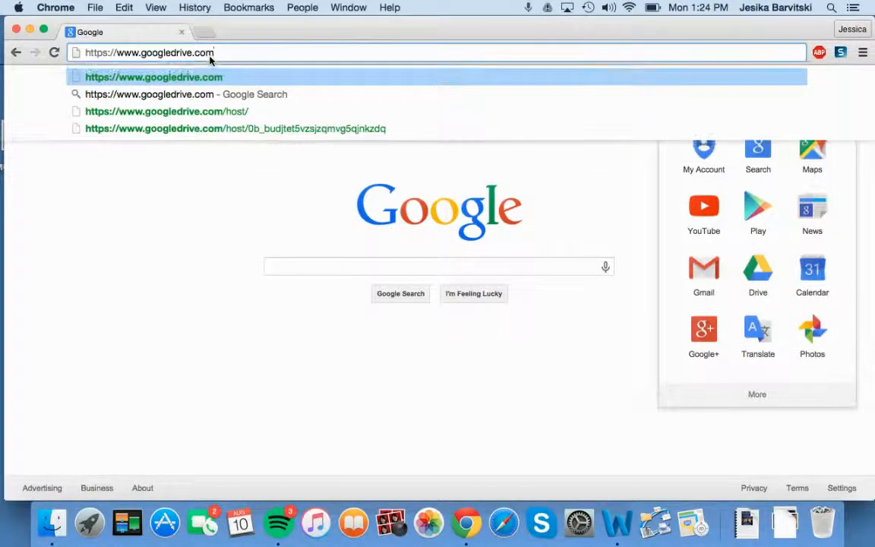
key("Return")
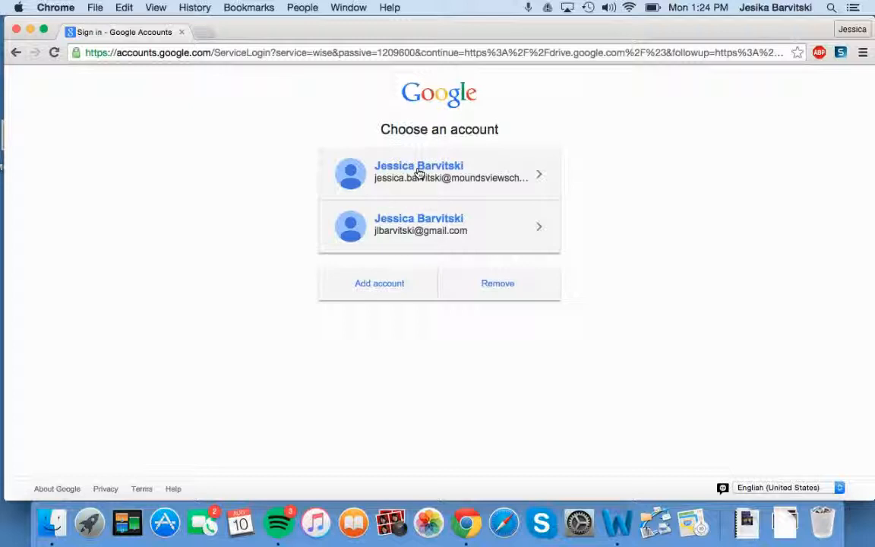
Sign in with the school account and its password.
left_click(418, 173)
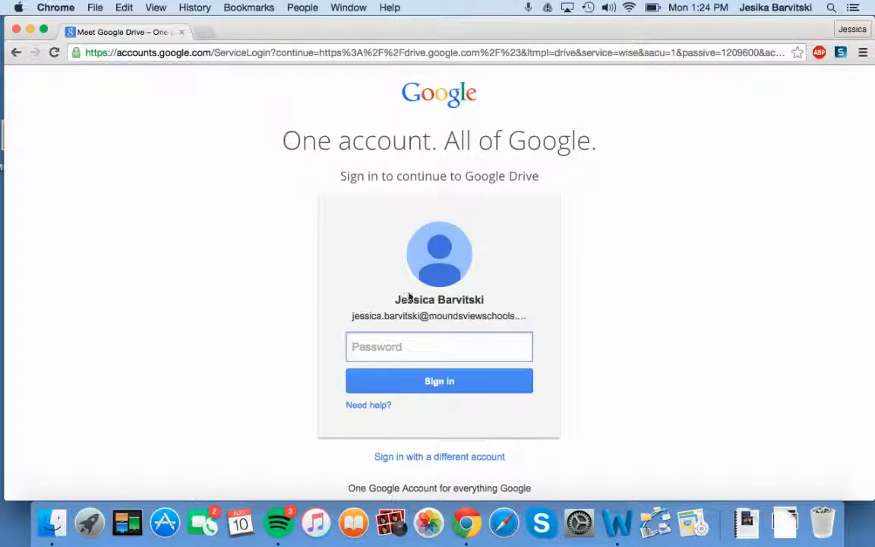
type("*********")
key("Return")
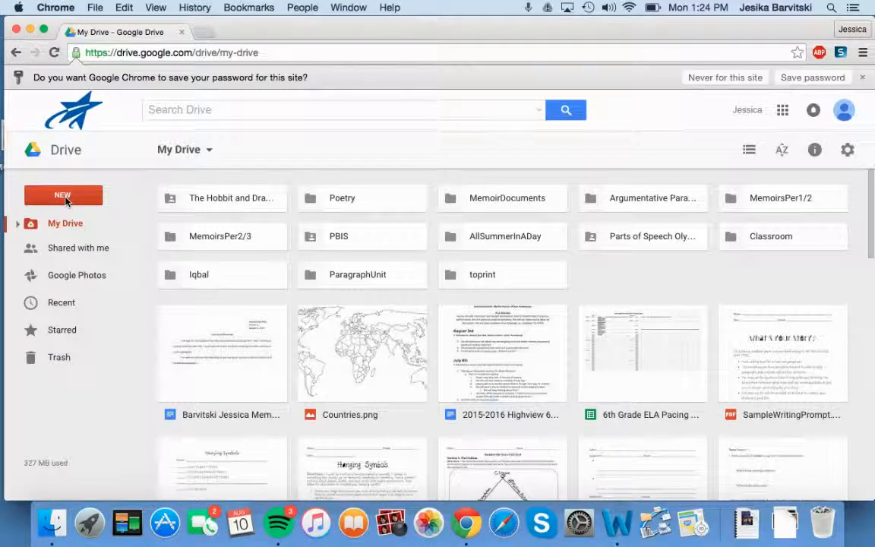
Create a new blank Google Docs document from Drive's NEW menu.
left_click(66, 200)
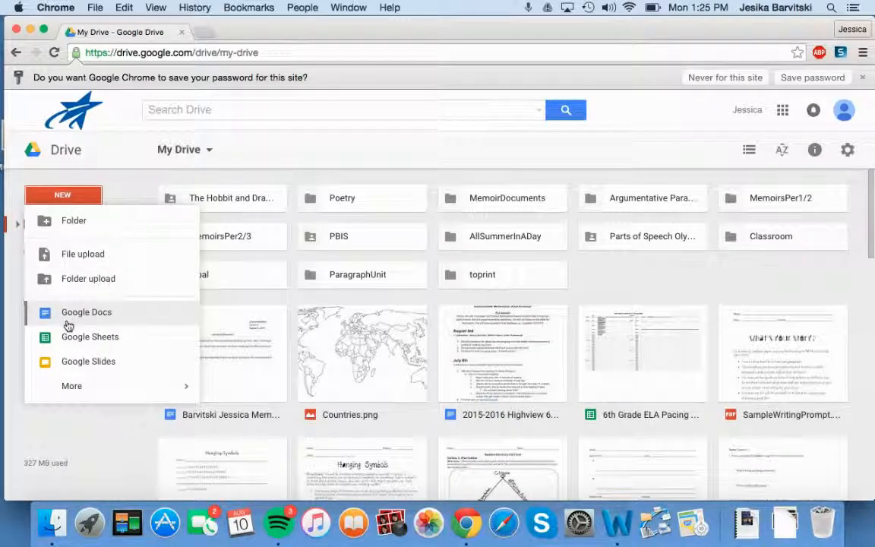
left_click(67, 324)
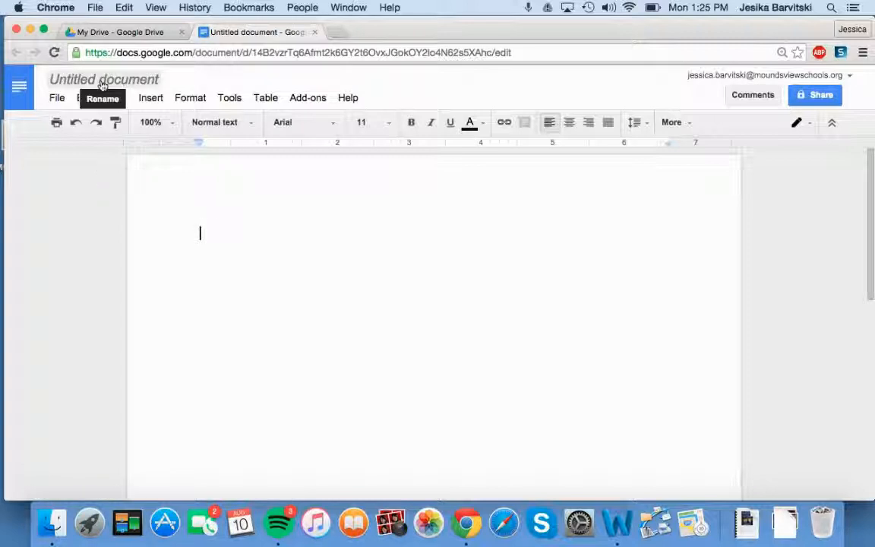
Replace 'Untitled document' with the student's surname, first name and 'Memoir'.
left_click(102, 79)
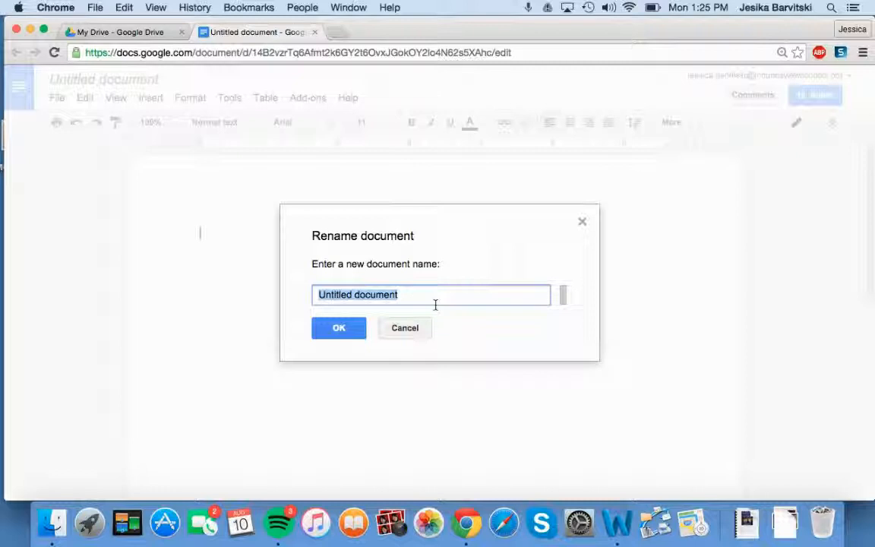
key("BackSpace")
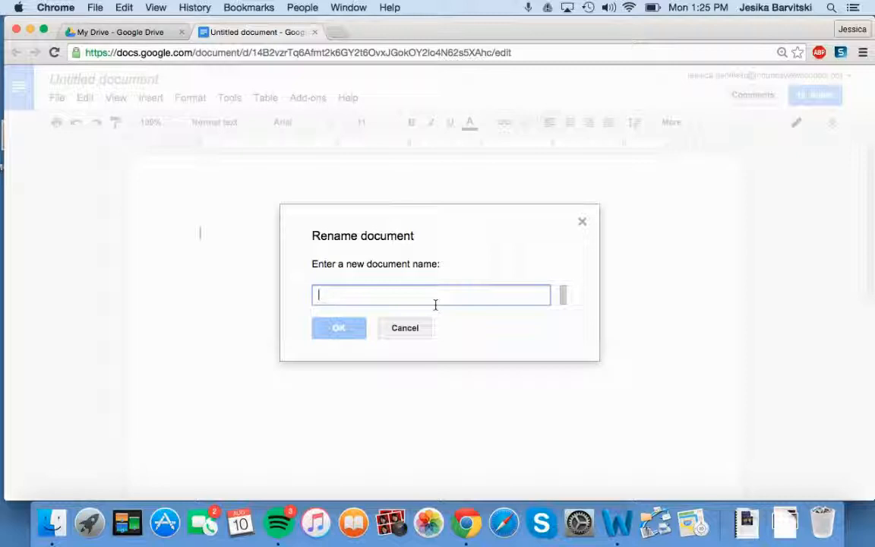
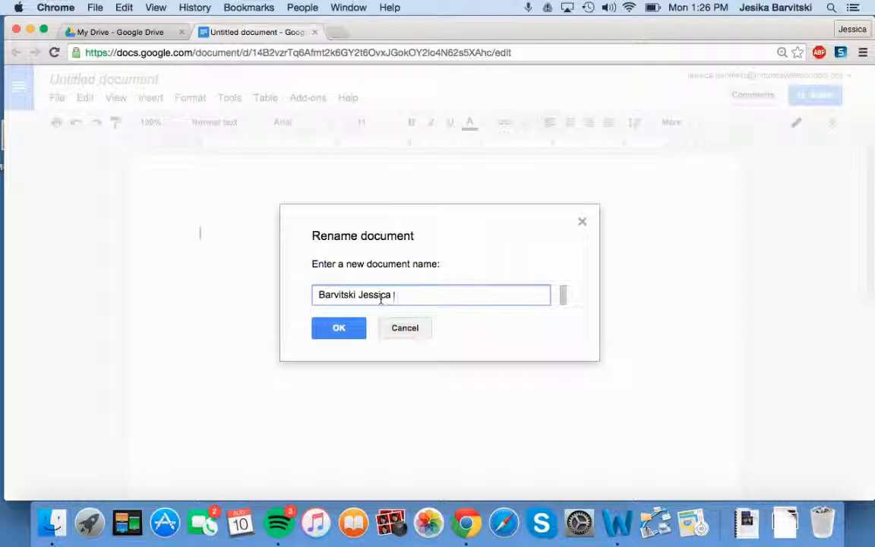
type("Memoir")
Confirm the new title, then type the heading lines: student's name, Period 2/3, August 10, 2015.
left_click(346, 329)
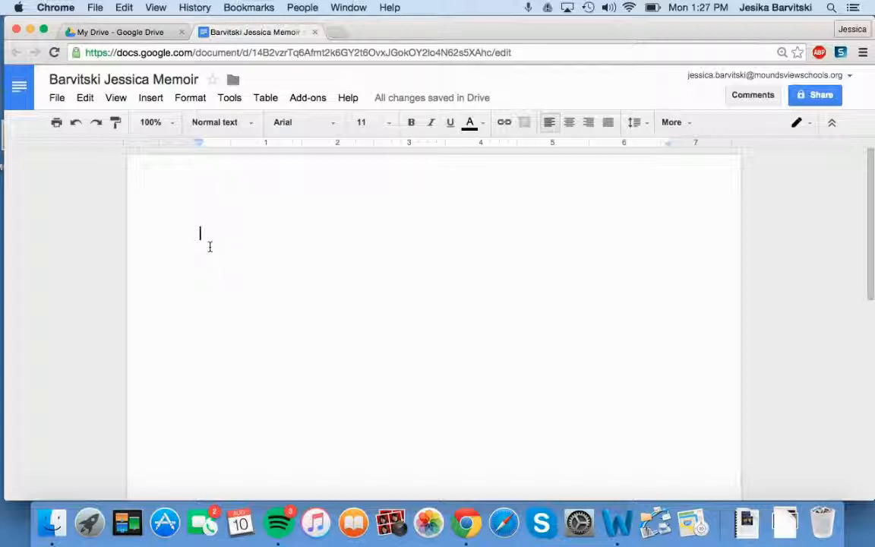
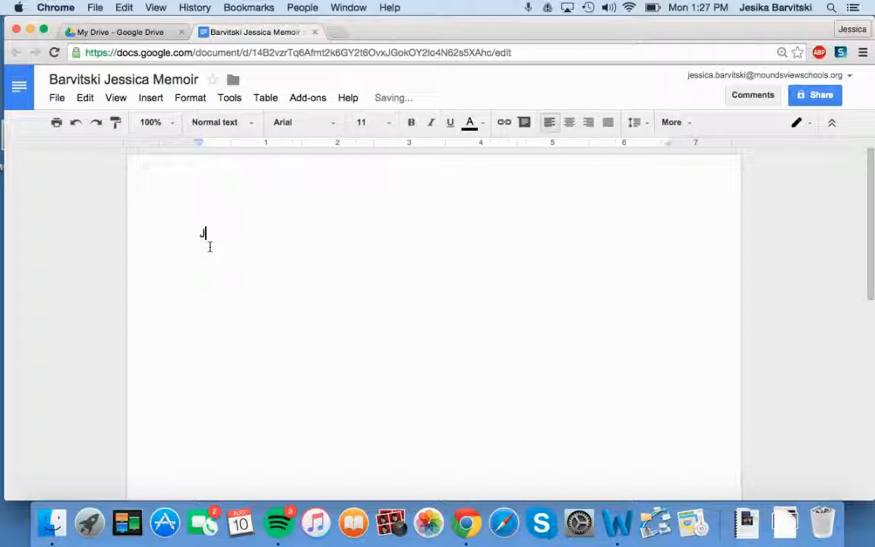
key("Return")
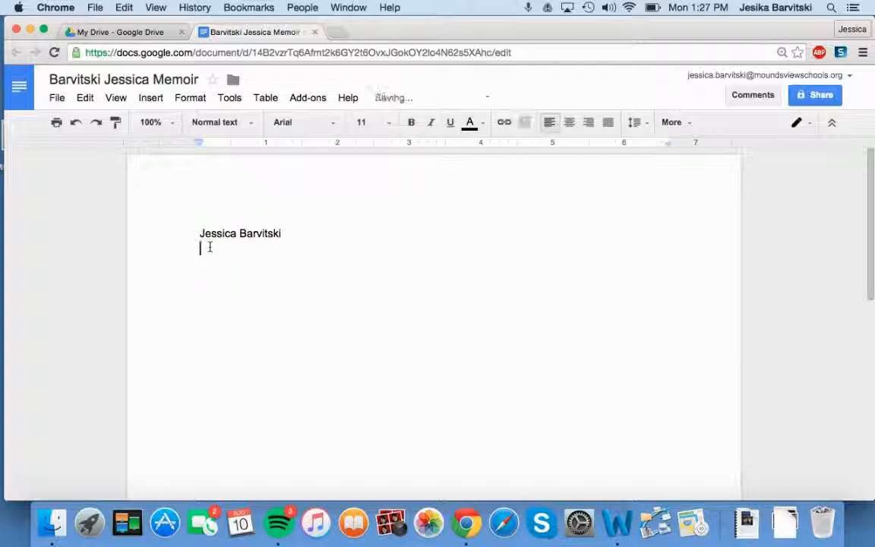
type("Period ")
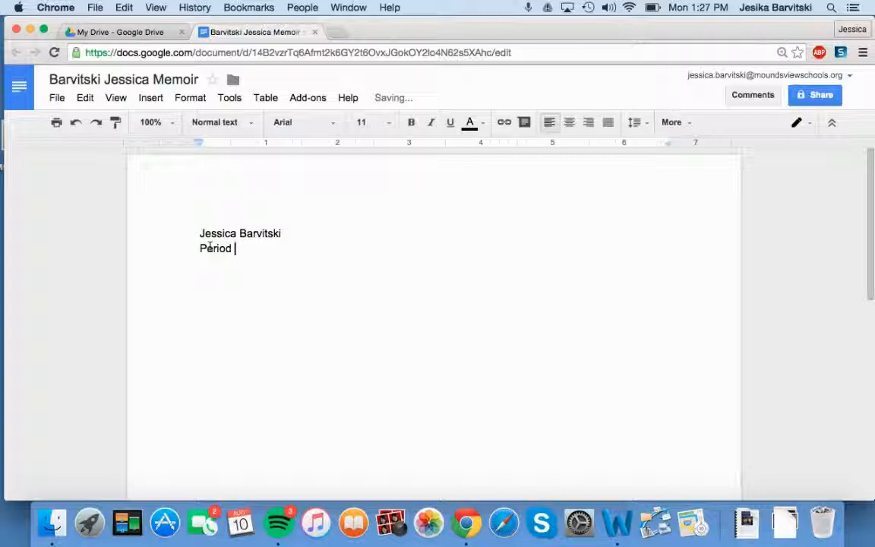
type("2/3")
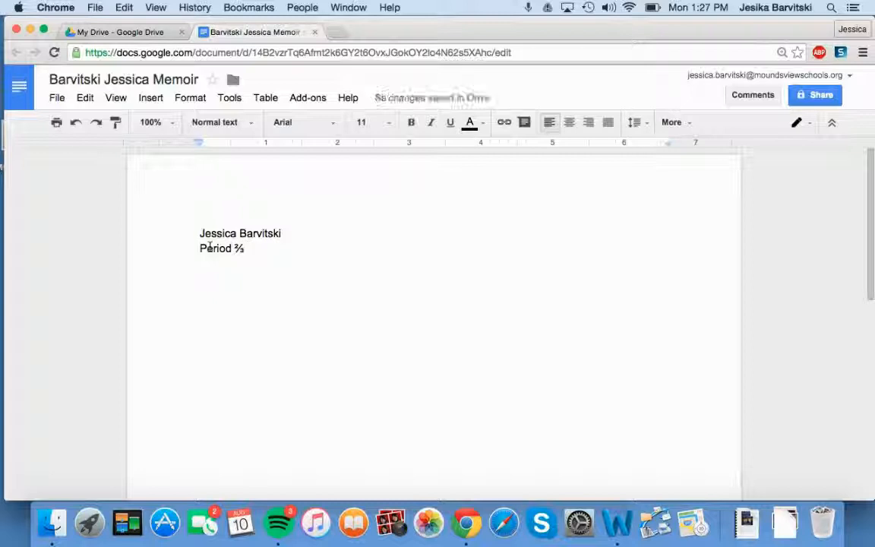
key("Return")
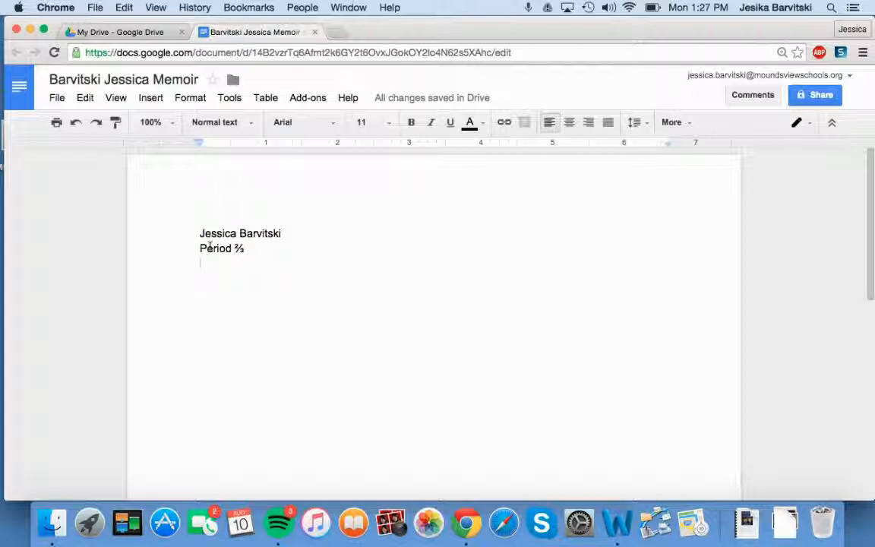
type("August")
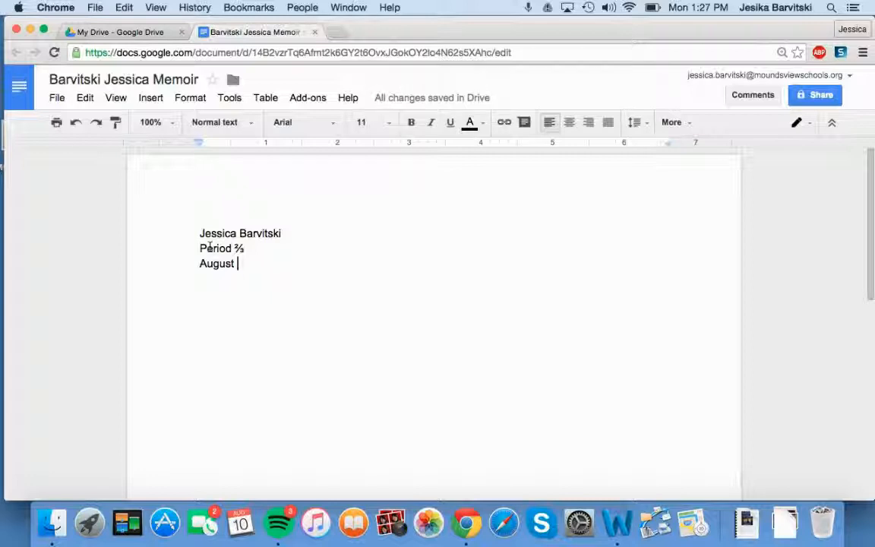
type("10")
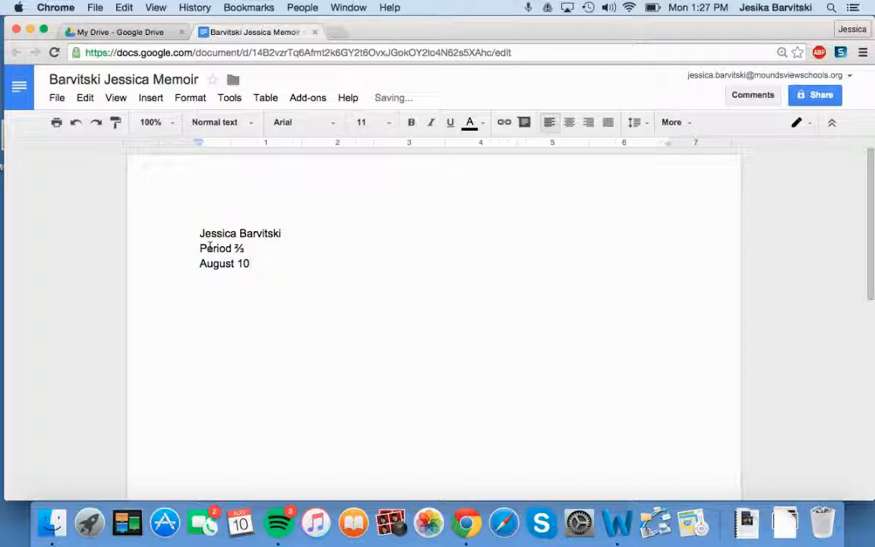
type(", 2015")
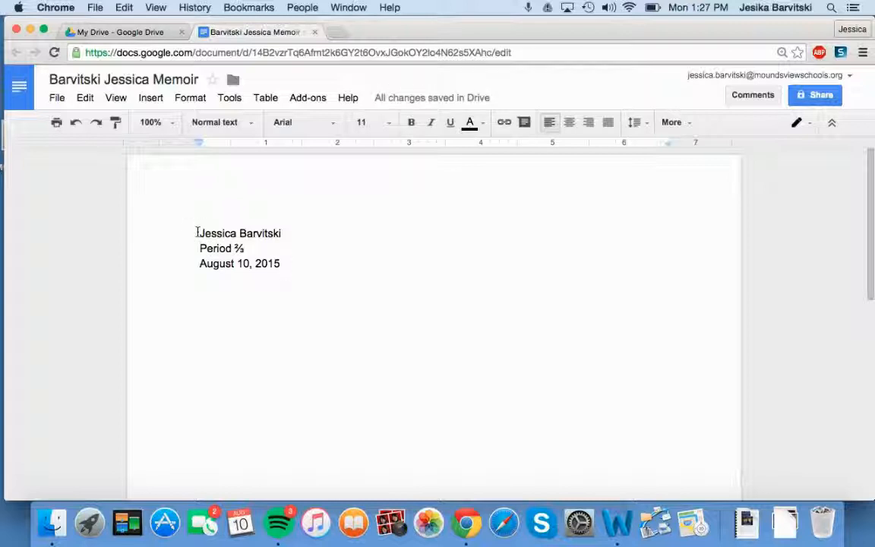
Indent the student's name line to the right without letting it wrap.
left_click(197, 232)
key("Tab")
key("Tab")
key("Tab")
key("Tab")
key("Tab")
key("Tab")
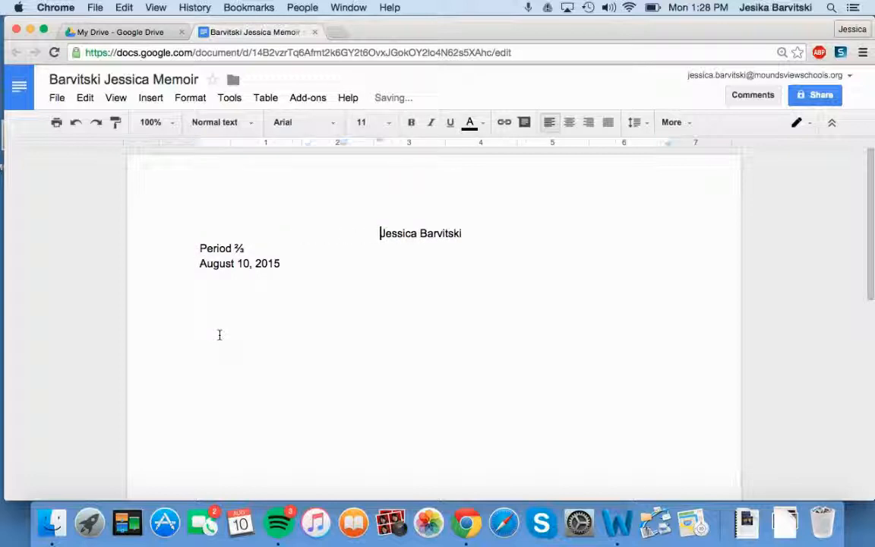
key("Tab")
key("Tab")
key("Tab")
key("Tab")
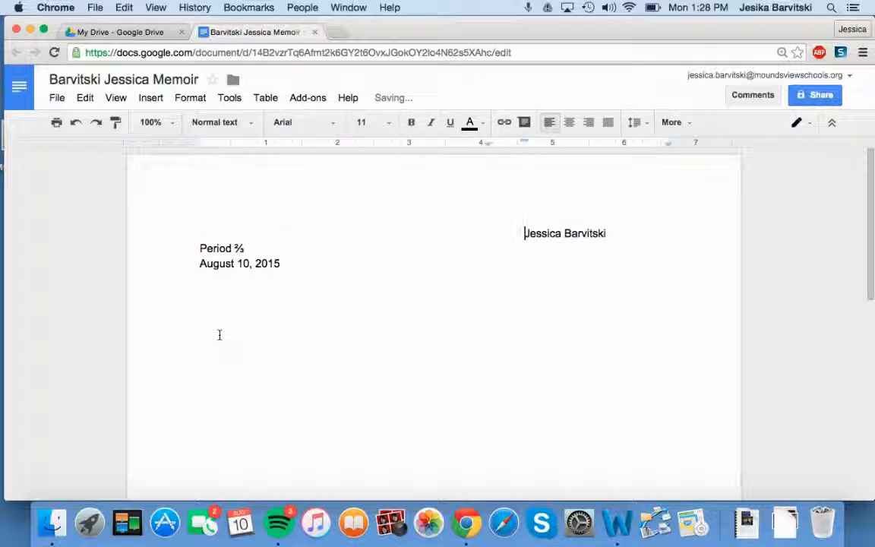
key("Tab")
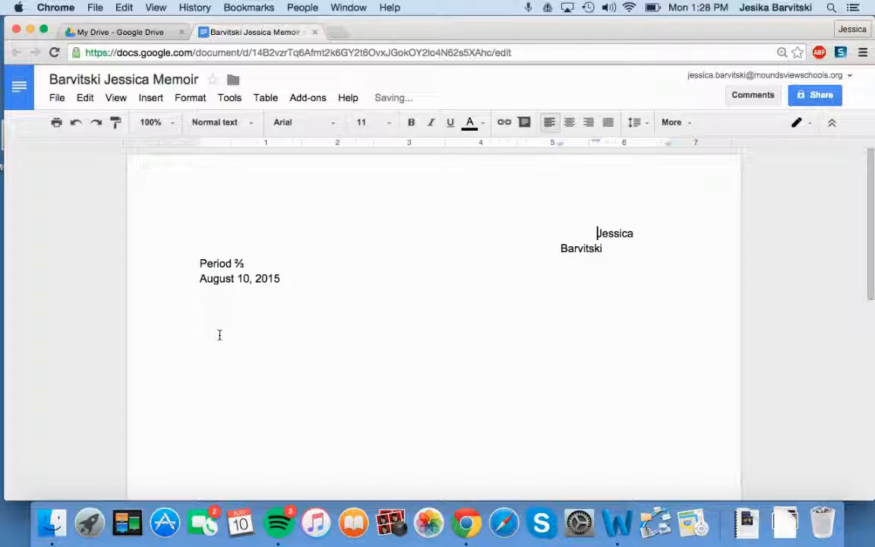
key("BackSpace")
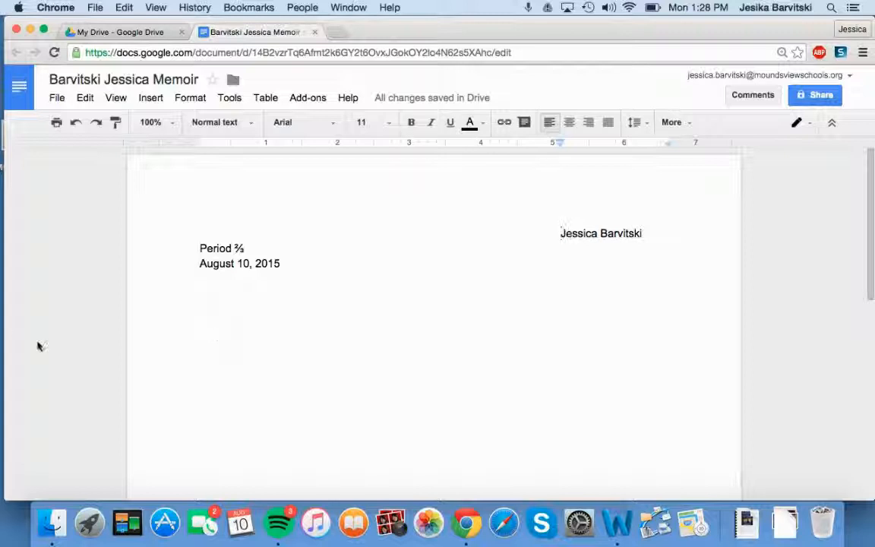
Strip leading spaces and tab Period 2/3 and the date into alignment under the name.
left_click(194, 249)
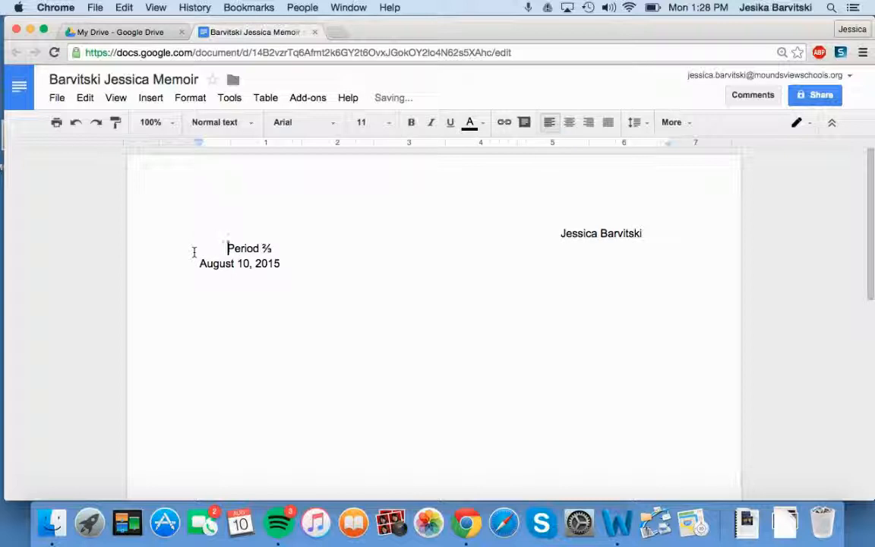
key("BackSpace")
key("BackSpace")
key("BackSpace")
key("BackSpace")
key("BackSpace")
key("BackSpace")
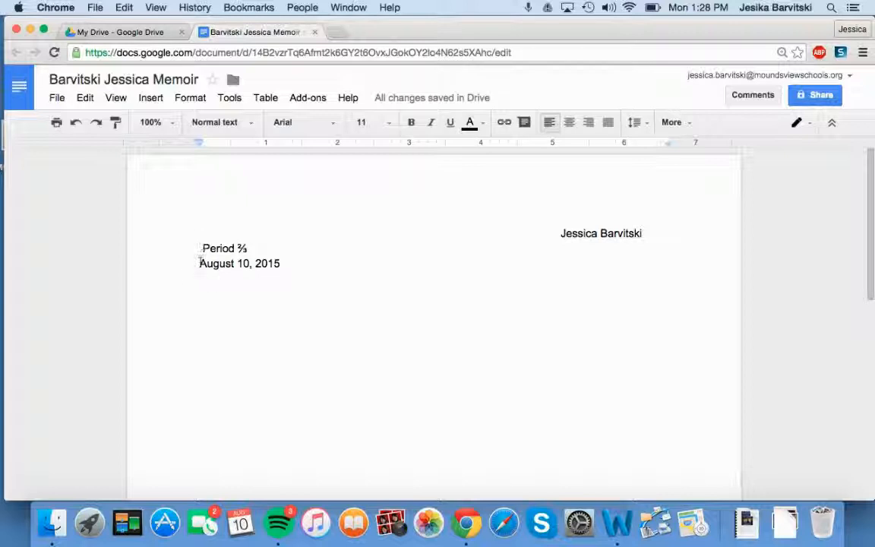
key("BackSpace")
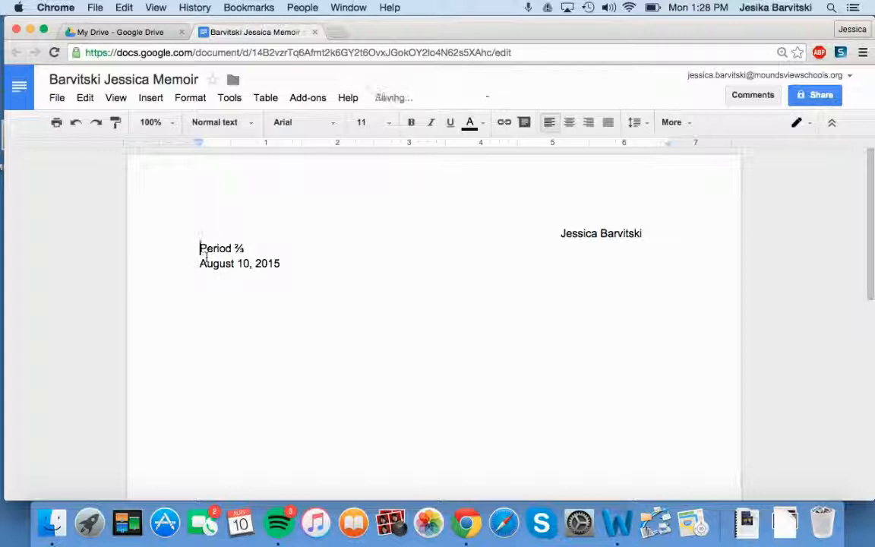
key("Tab")
key("Tab")
key("Tab")
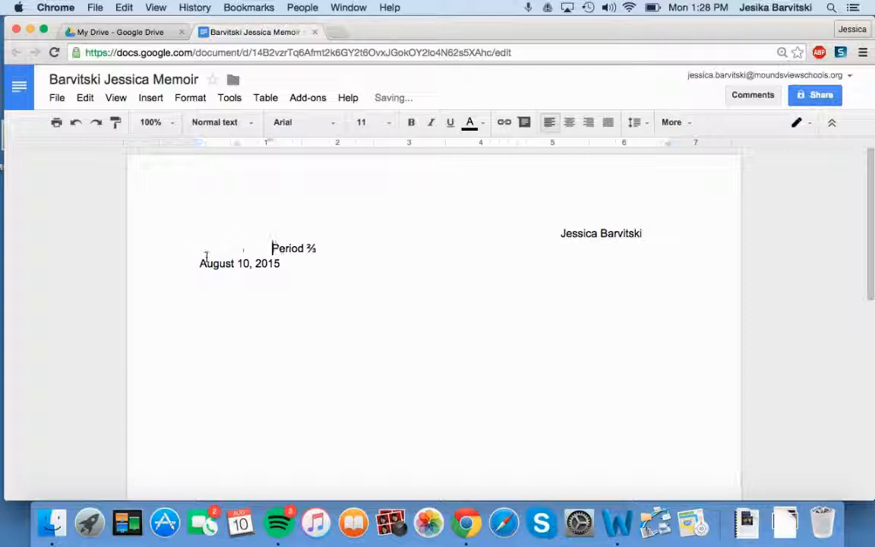
key("Tab")
key("Tab")
key("Tab")
key("Tab")
key("Tab")
key("Tab")
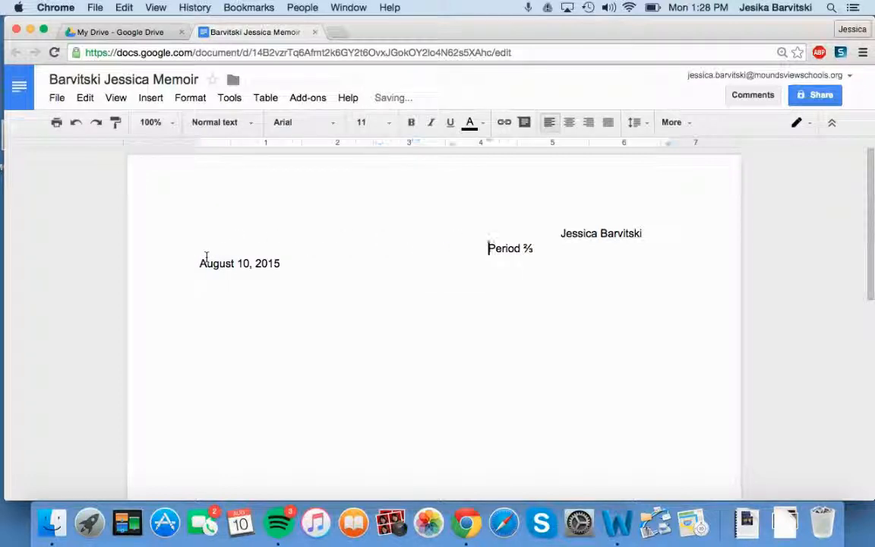
key("Tab")
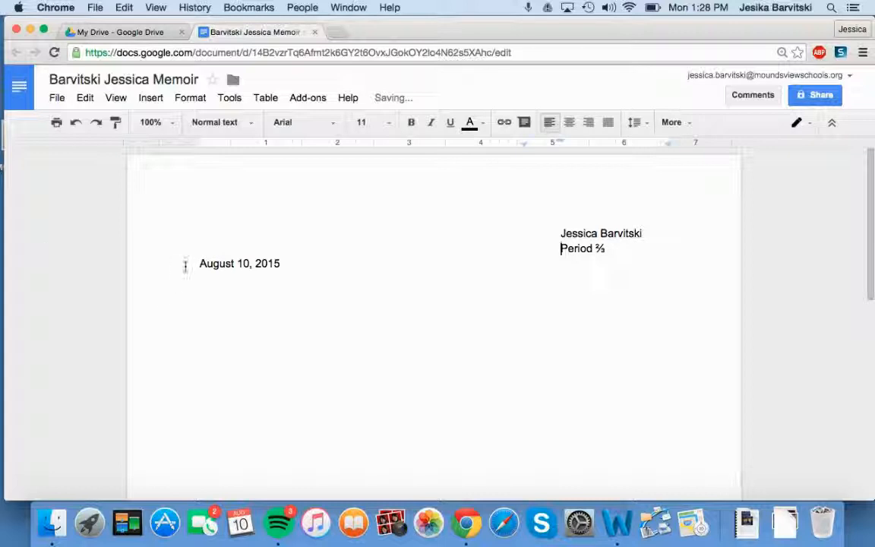
left_click(189, 264)
key("Tab")
key("Tab")
key("Tab")
key("Tab")
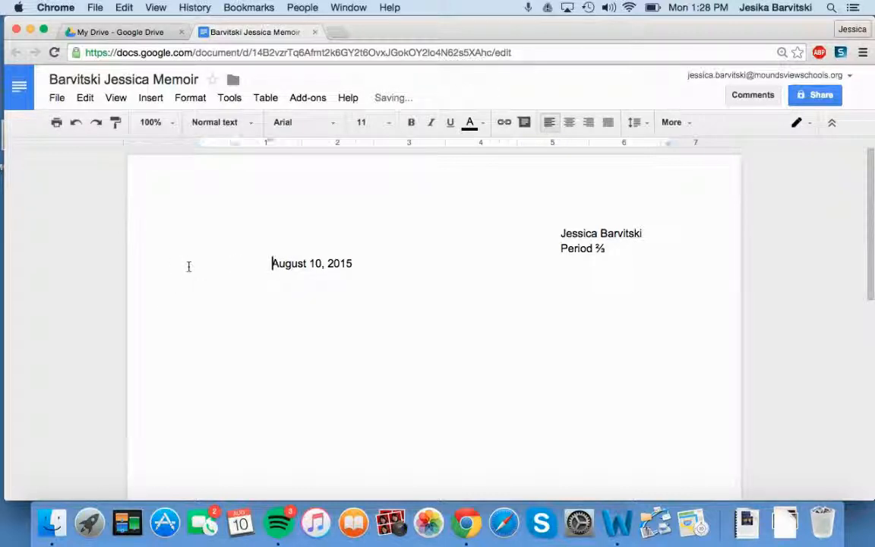
key("Tab")
key("Tab")
key("Tab")
key("Tab")
key("Tab")
key("Tab")
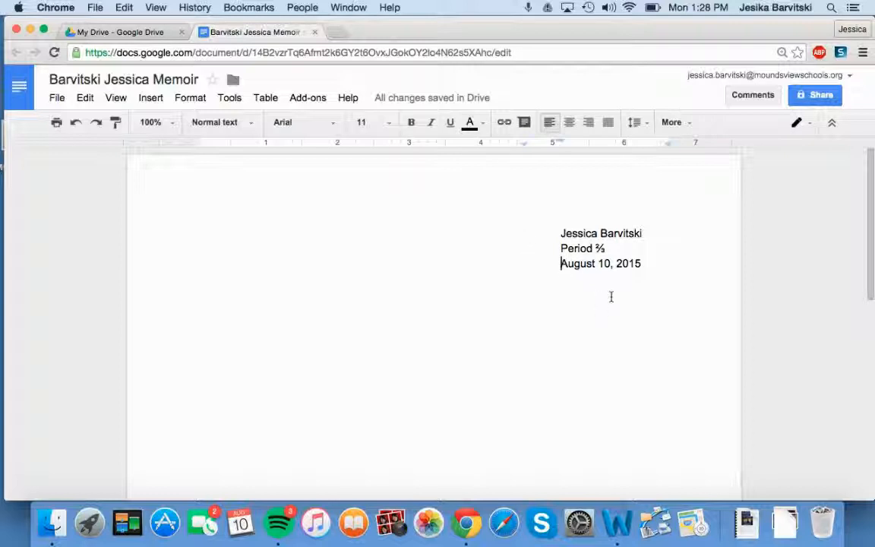
left_click(652, 267)
Type the title 'Moving to Minnesota' at the left margin after a blank line.
key("Return")
key("BackSpace")
key("BackSpace")
key("Return")
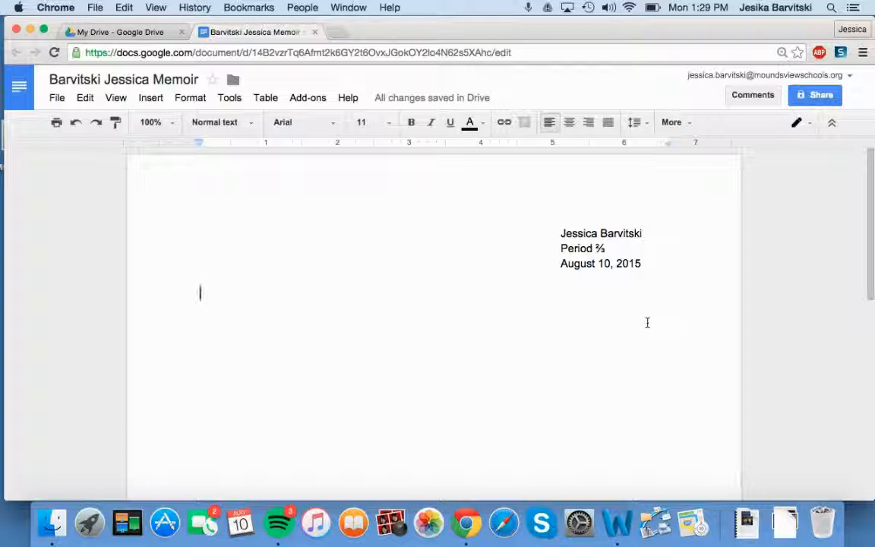
type("Movi")
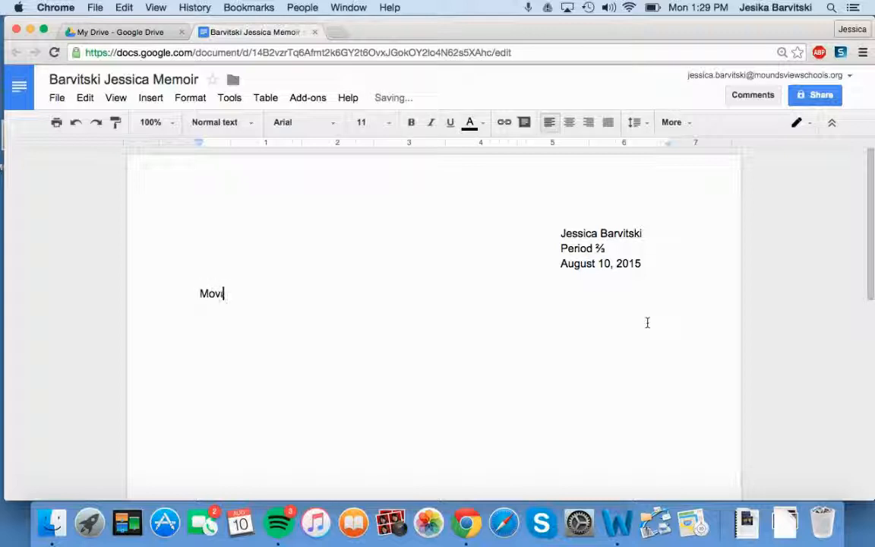
type("ng to Minnesota")
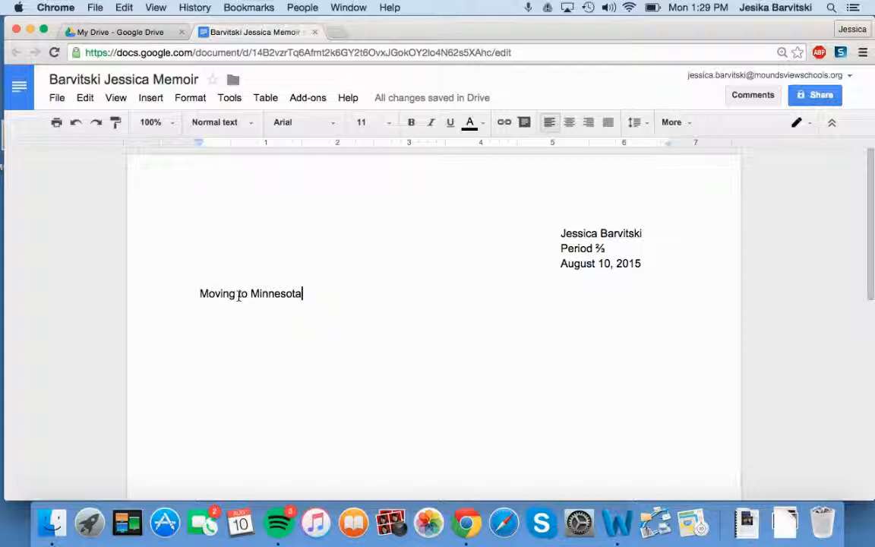
Center the 'Moving to Minnesota' title and start a new line beneath it.
left_click(199, 293)
left_click(196, 294)
left_click_drag(199, 293, 302, 296)
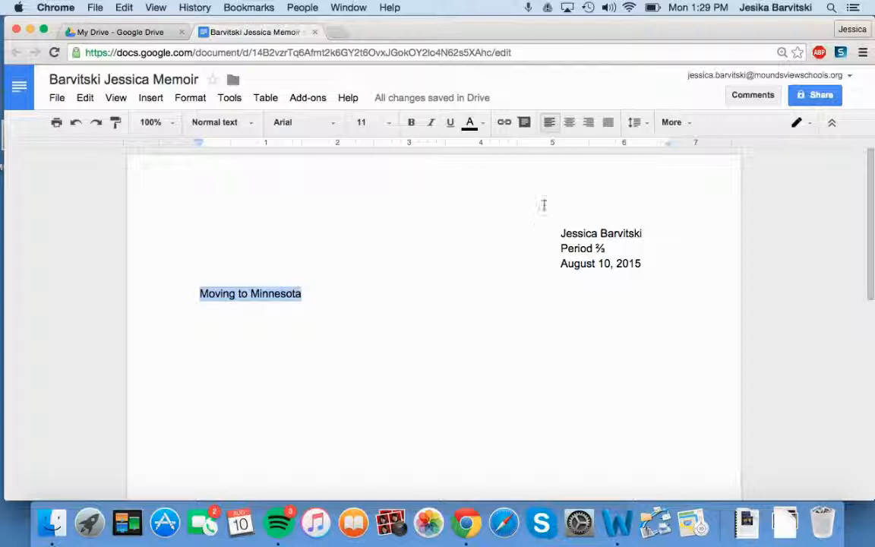
left_click(568, 129)
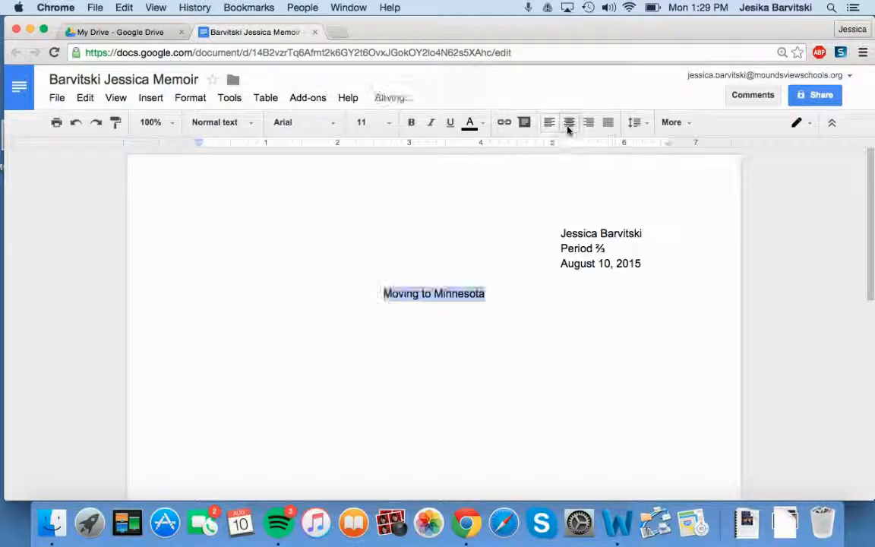
left_click(525, 311)
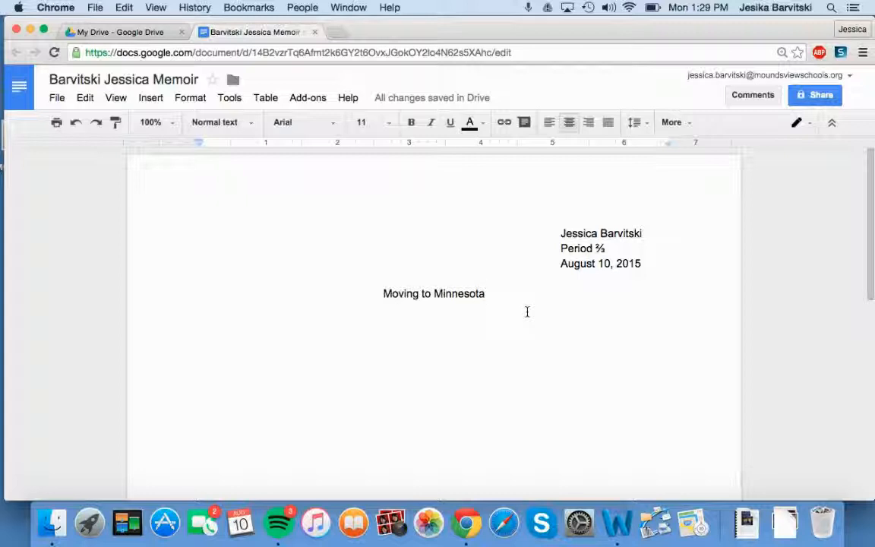
key("Return")
key("Return")
Left-align the new line and indent its first line with a tab.
left_click(547, 132)
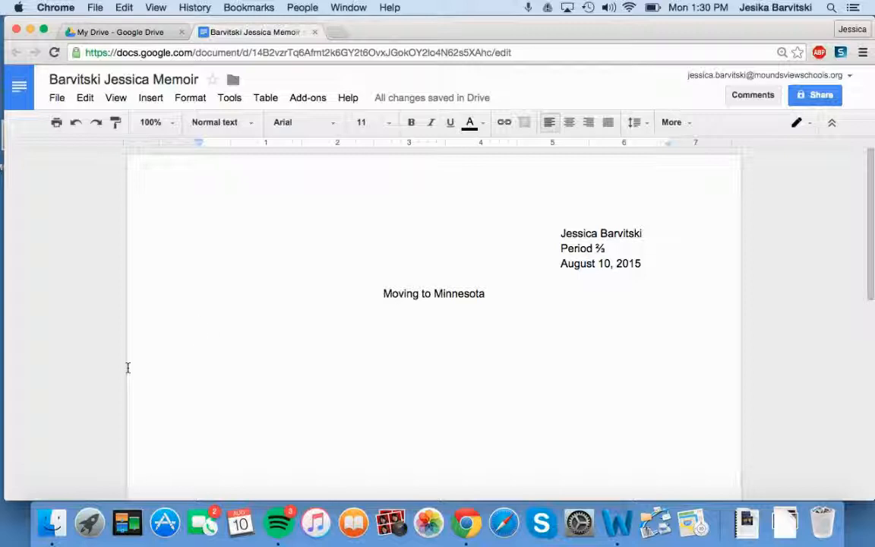
key("Tab")
Type the first paragraph's placeholder sentences, then start an indented line for the next paragraph.
type("I wou")
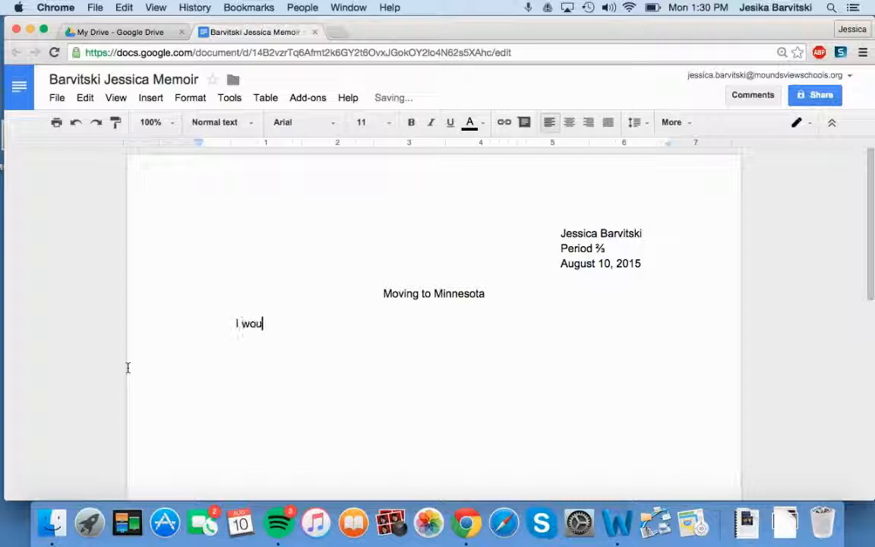
type("ld type m")
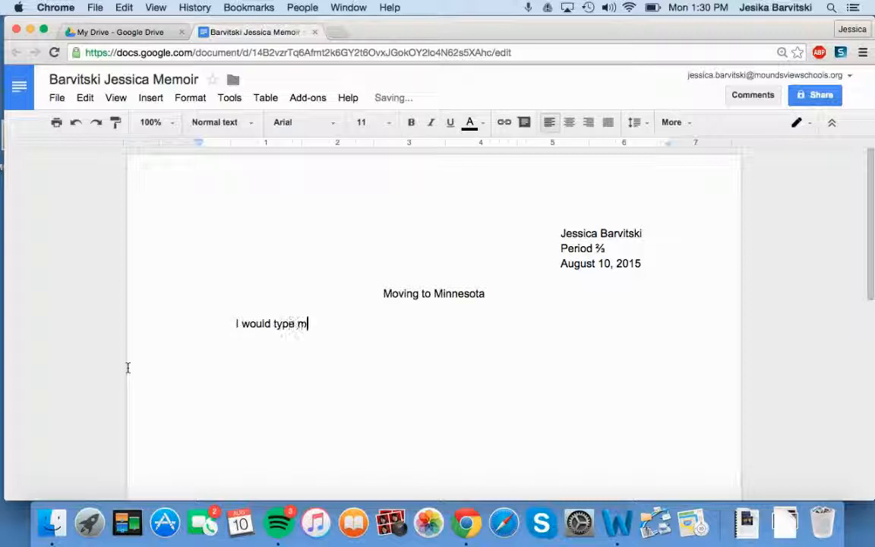
type("y first sentence her")
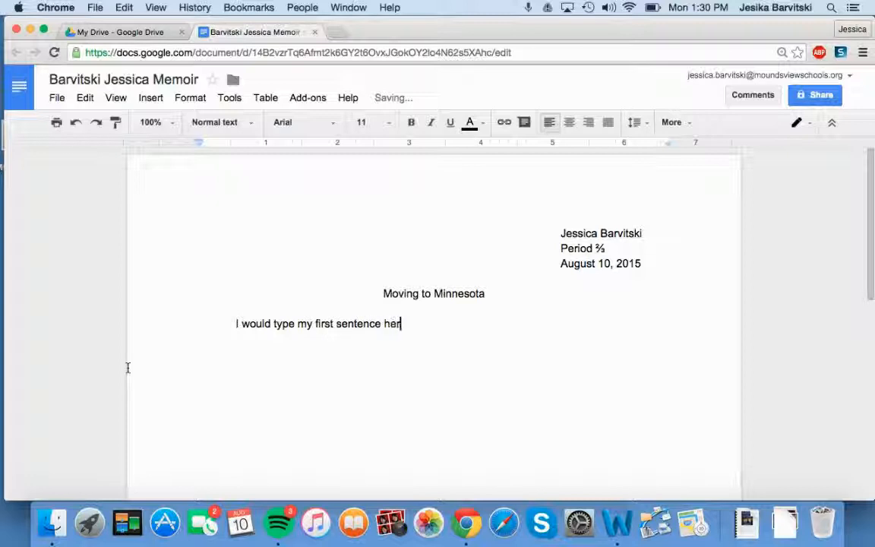
type("e.")
type("Then ")
type("I would wri")
type("te my sec")
type("ond sentenc")
type("e. Aft")
type("er that I would")
type(" write my thir")
type("d sente")
type("nce. ")
type("I wo")
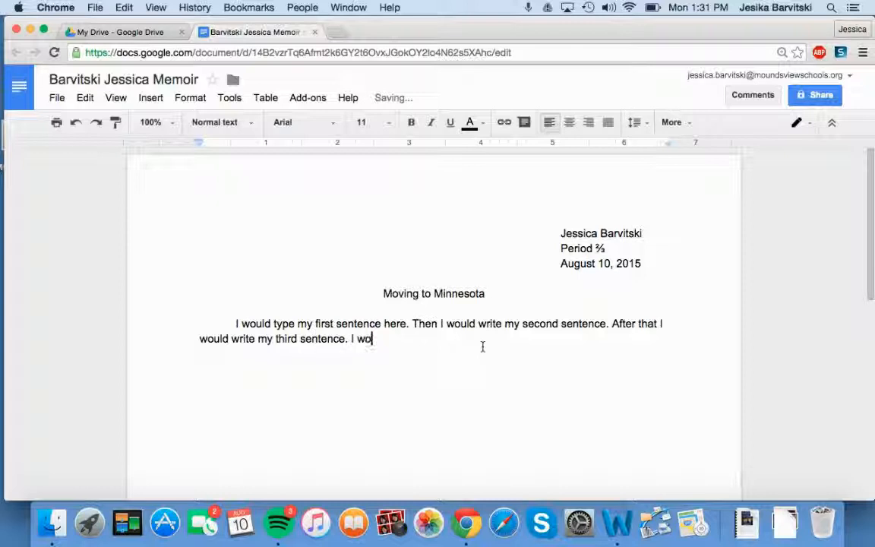
type("uld contin")
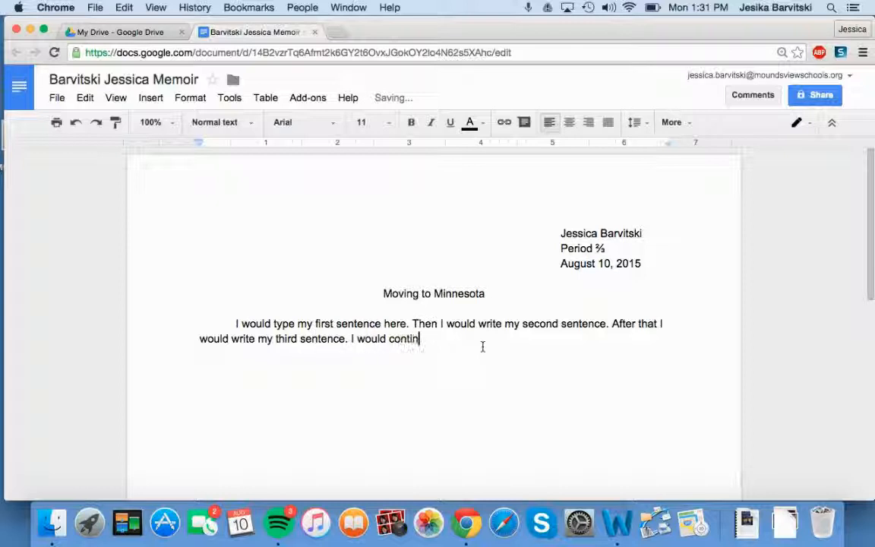
type("ue writing the rest of ")
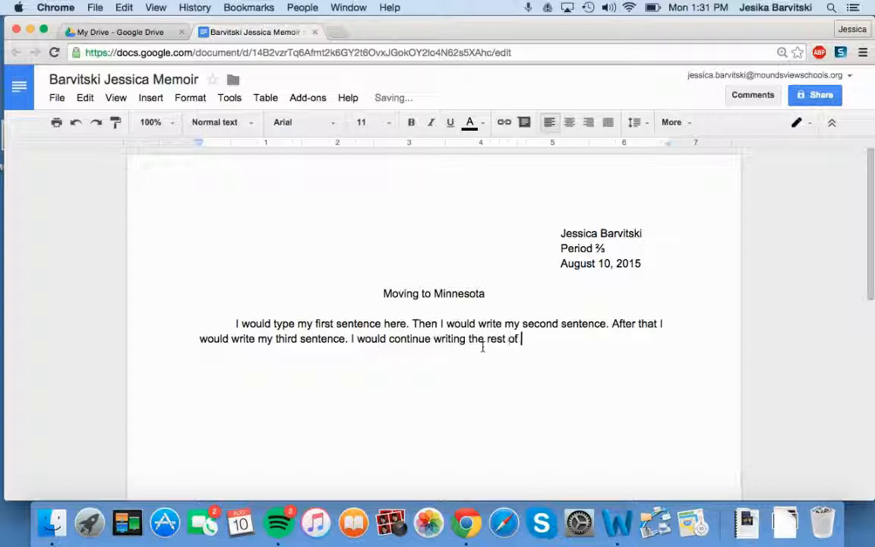
type("my paragr")
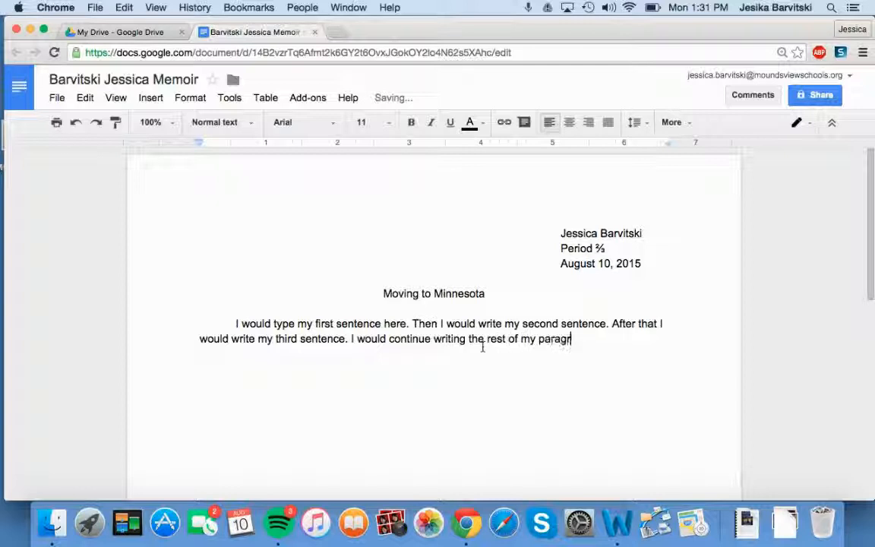
type("aph. After I ")
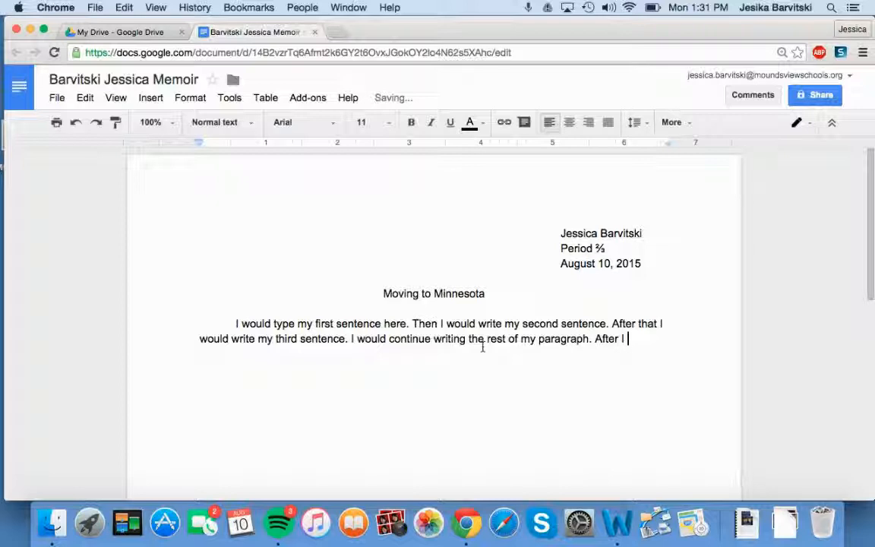
type("finished, it would b")
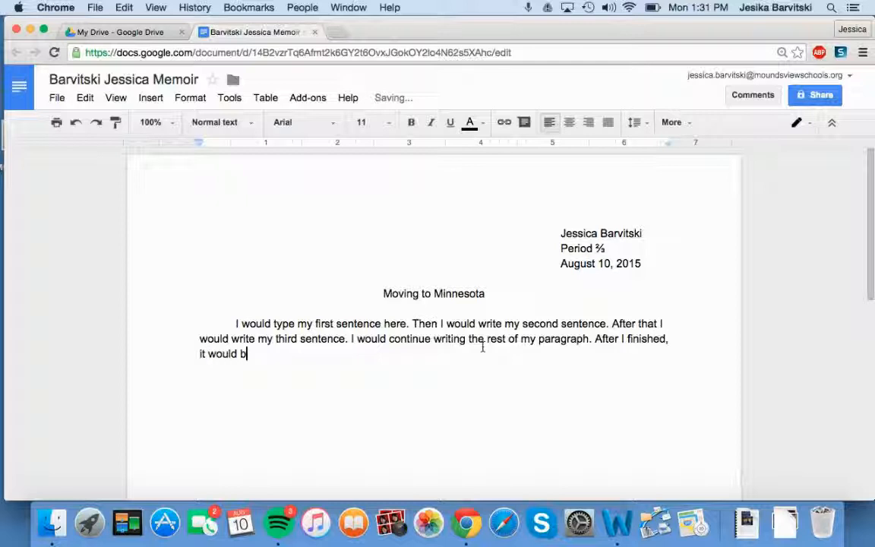
type("e time to beg")
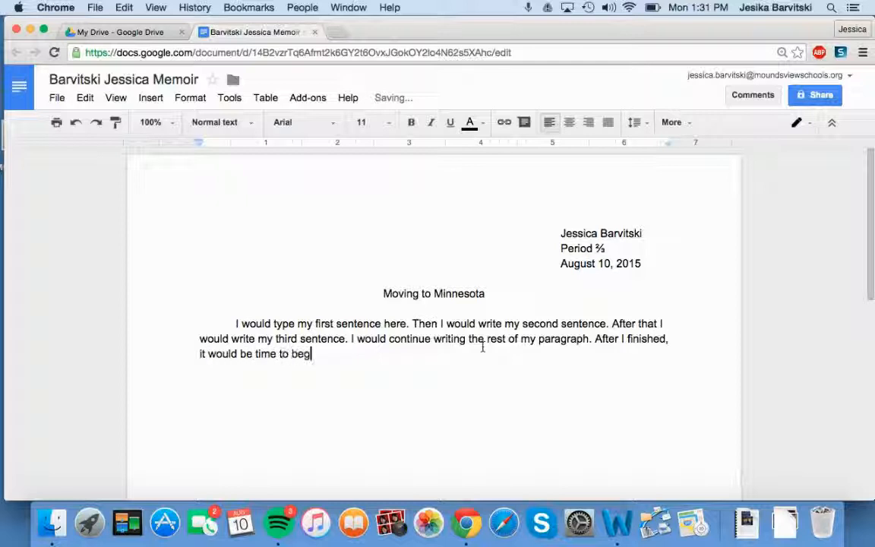
type("in my secon")
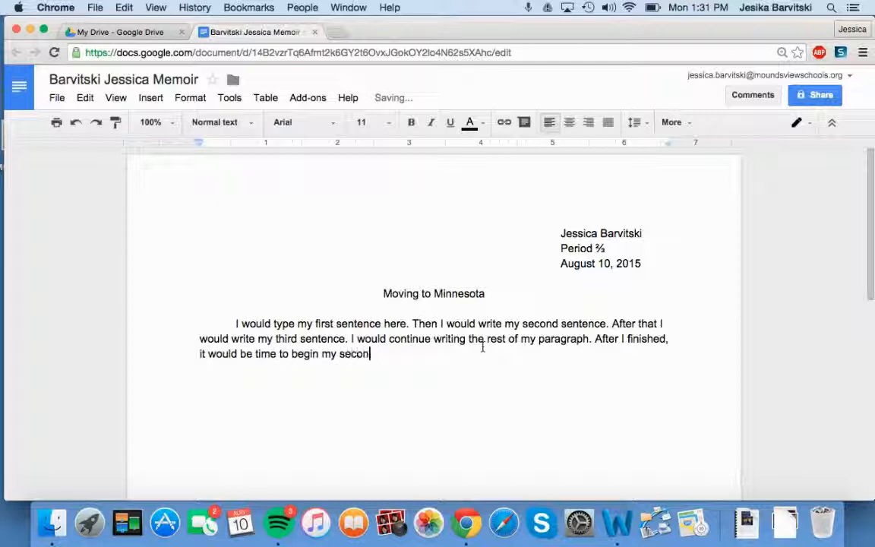
type("d paragrap")
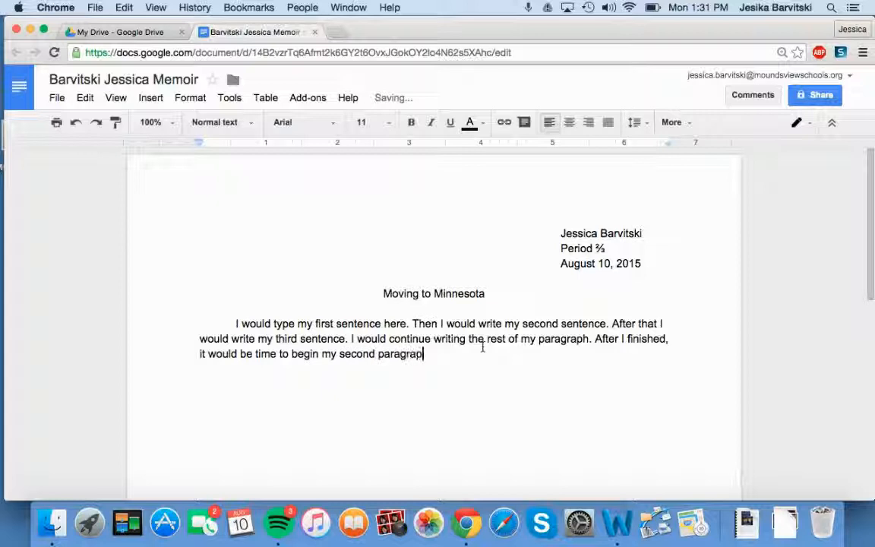
type("h.")
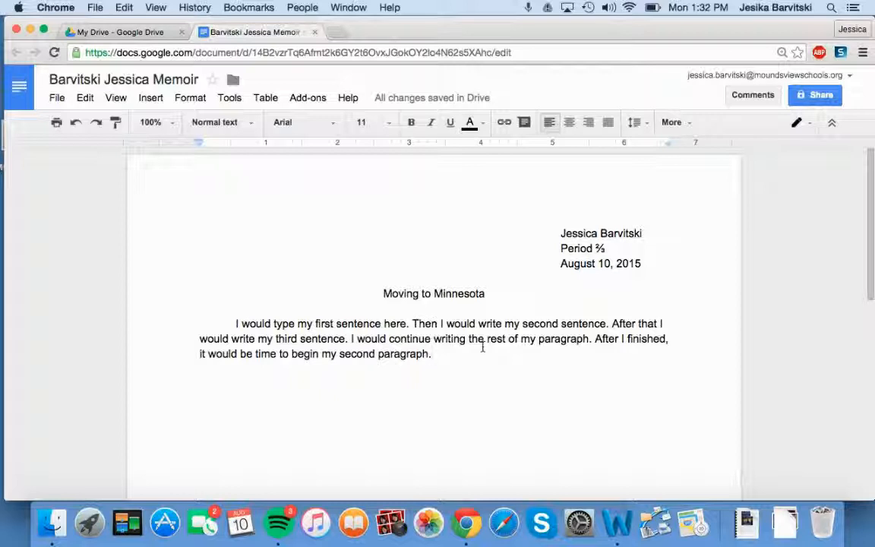
key("Return")
key("Tab")
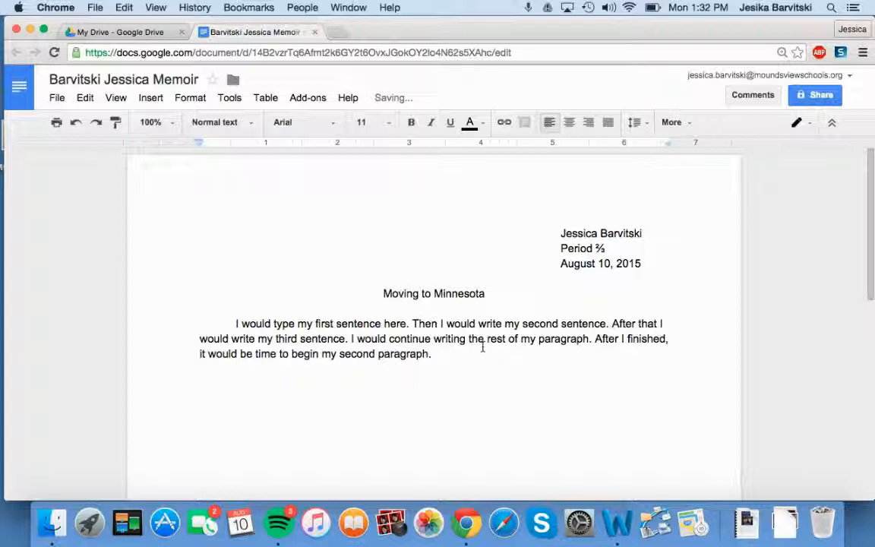
Type 'My second paragraph would go here.' on the indented line.
type("My sec")
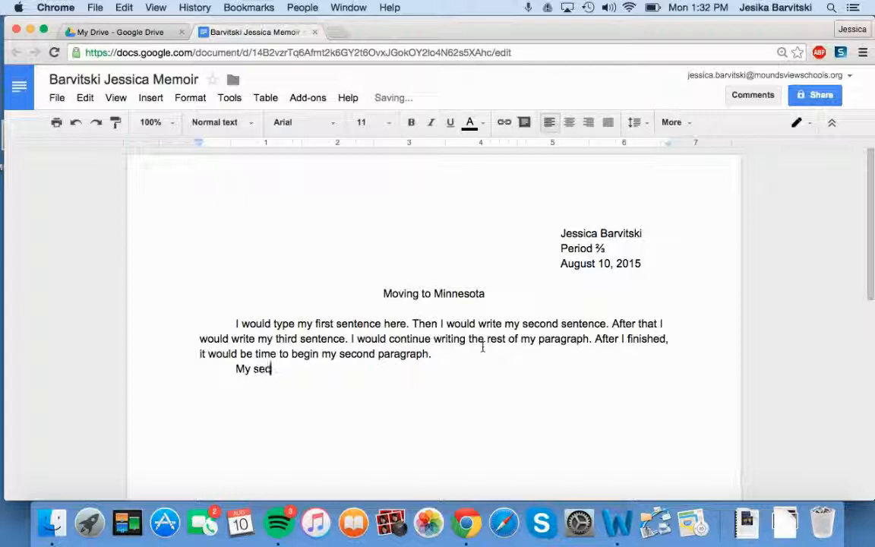
type("ond paragra")
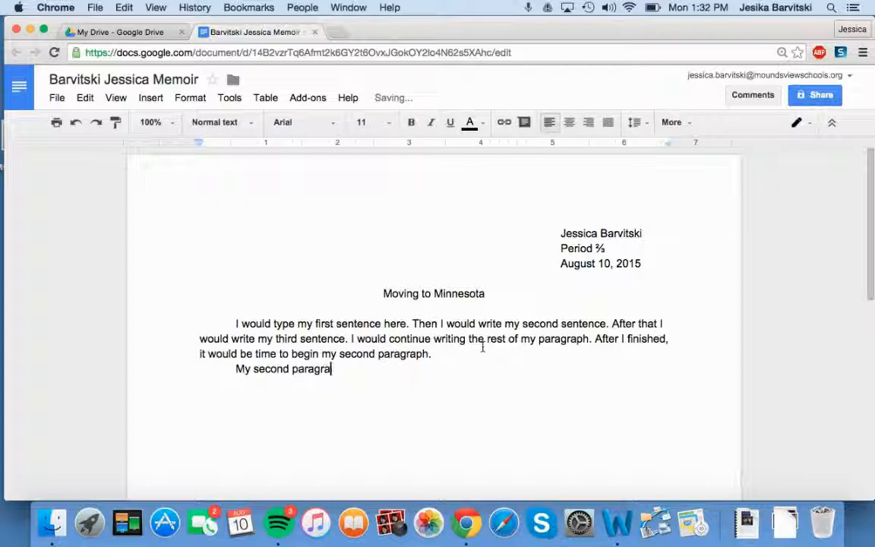
type("ph would go")
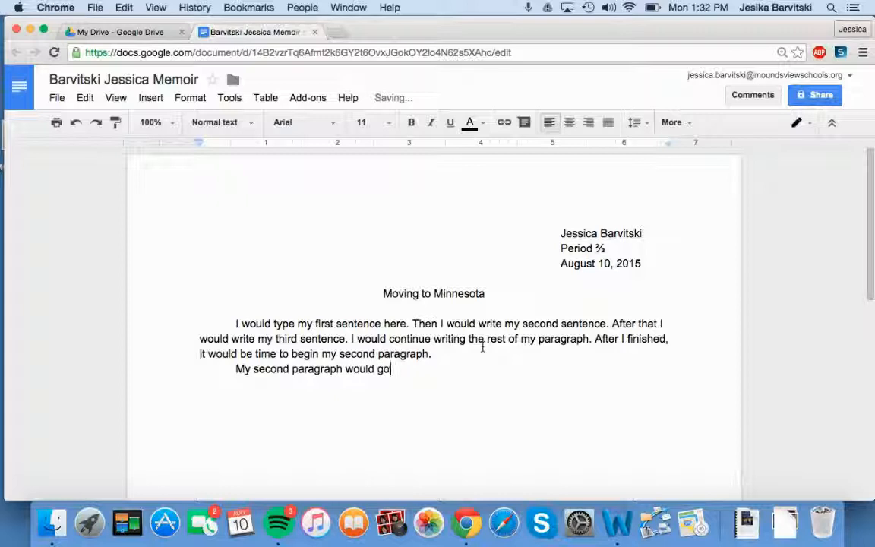
type(" here.")
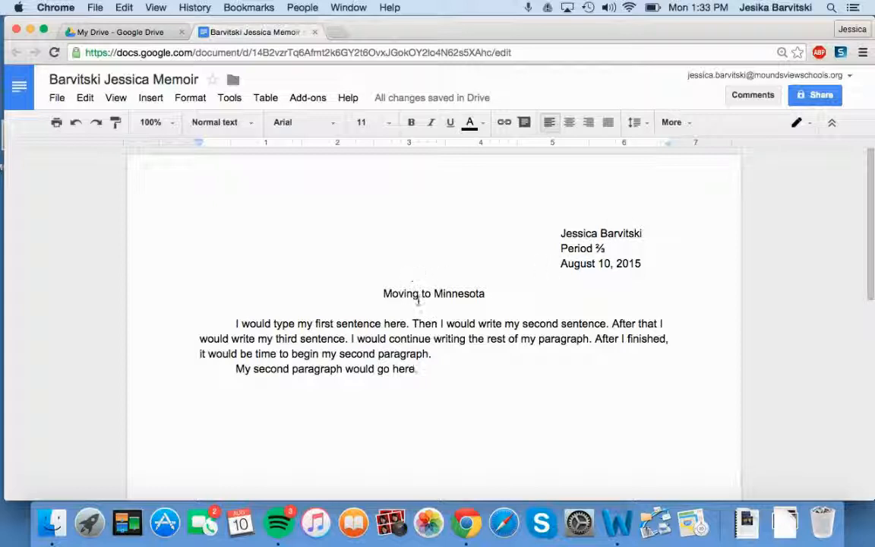
Select both memoir body paragraphs and set their line spacing to Double.
left_click(200, 323)
left_click_drag(200, 324, 458, 382)
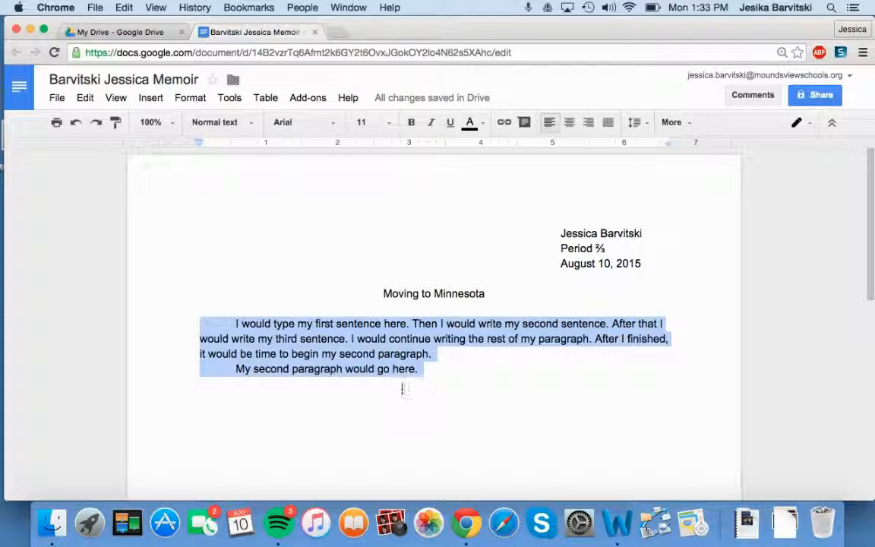
left_click(202, 327)
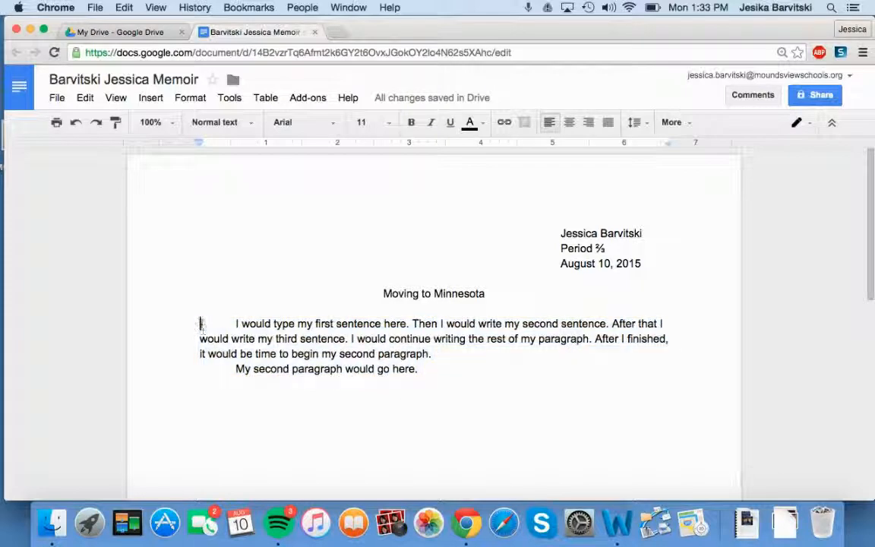
left_click_drag(200, 323, 499, 390)
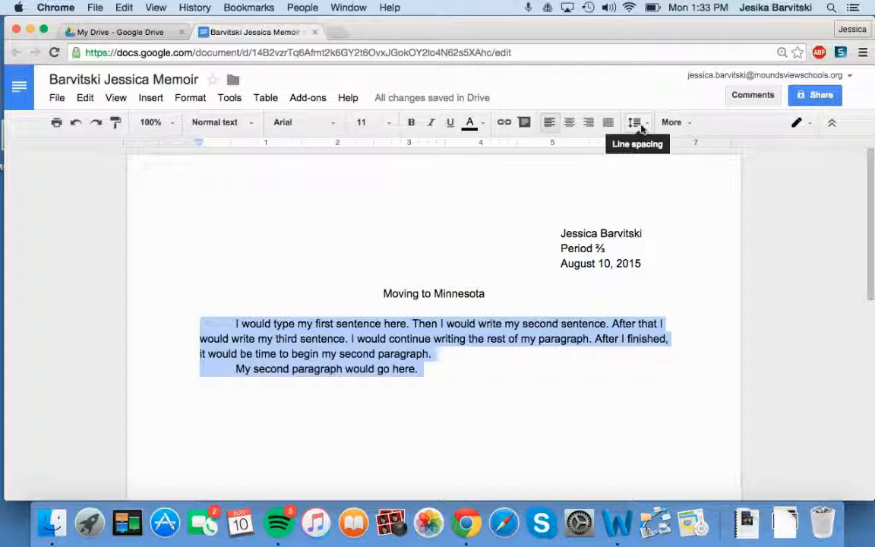
left_click(644, 128)
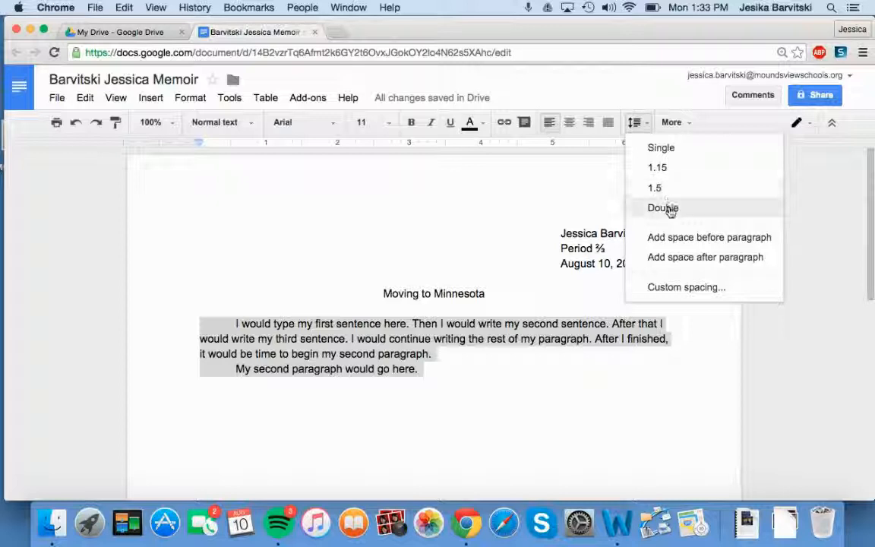
left_click(668, 210)
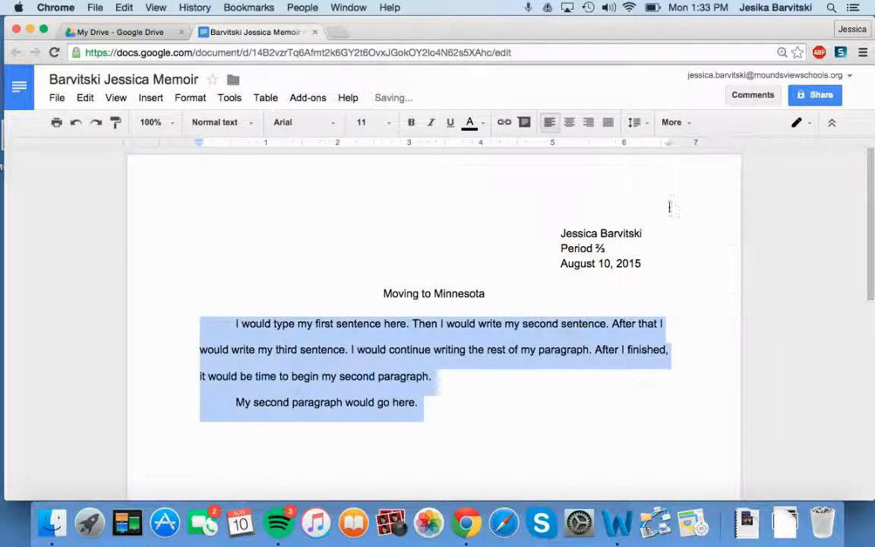
left_click(430, 410)
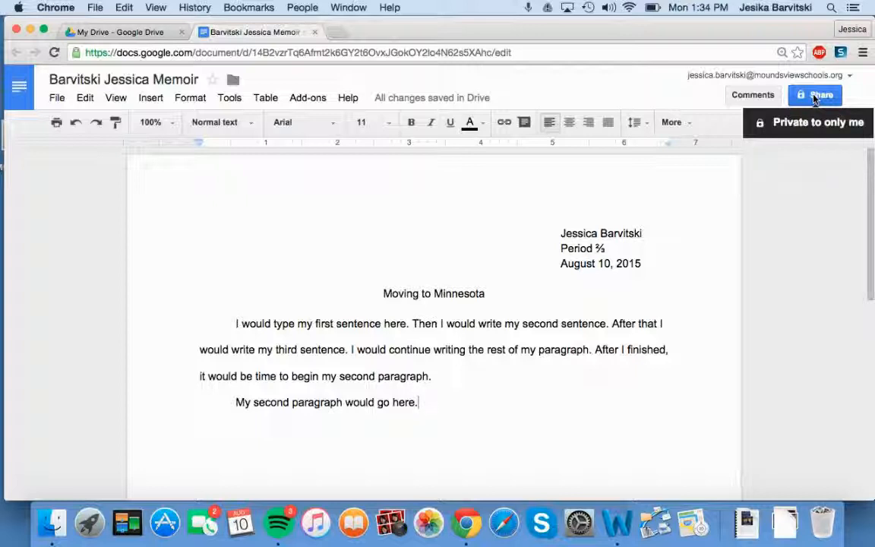
Open the Share dialog and add the teacher's school email address as a recipient.
left_click(814, 96)
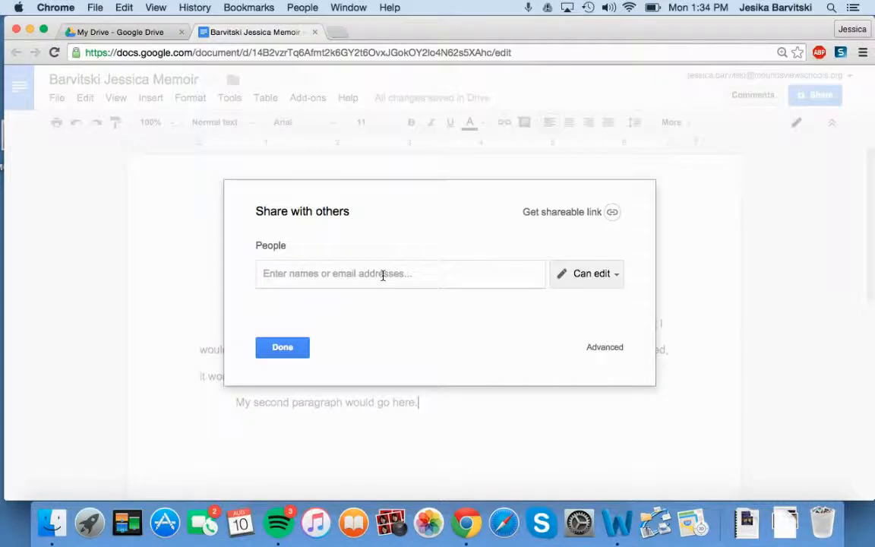
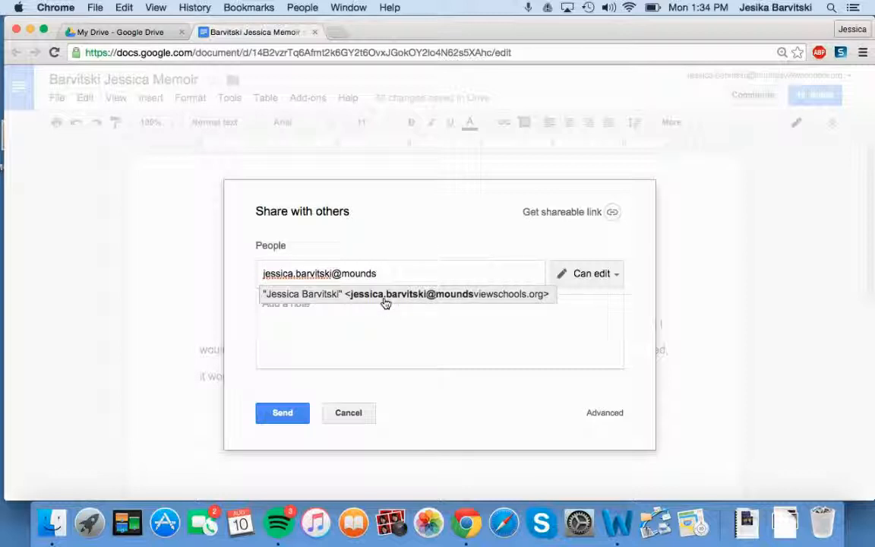
left_click(385, 301)
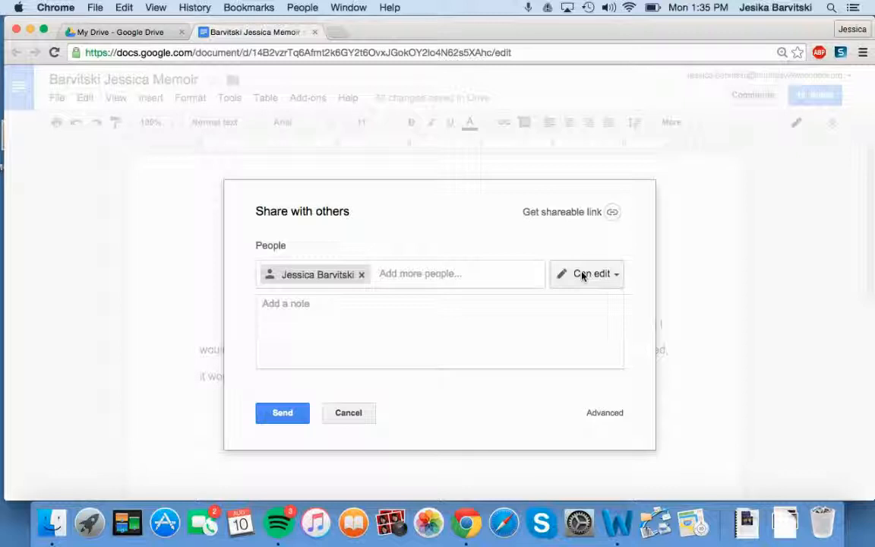
Change the teacher's access from Can edit to Can comment.
left_click(583, 276)
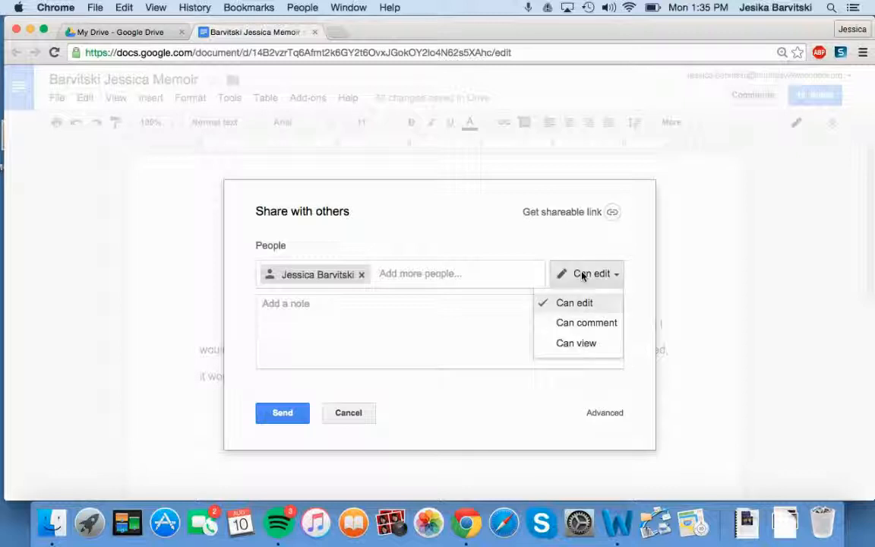
left_click(562, 325)
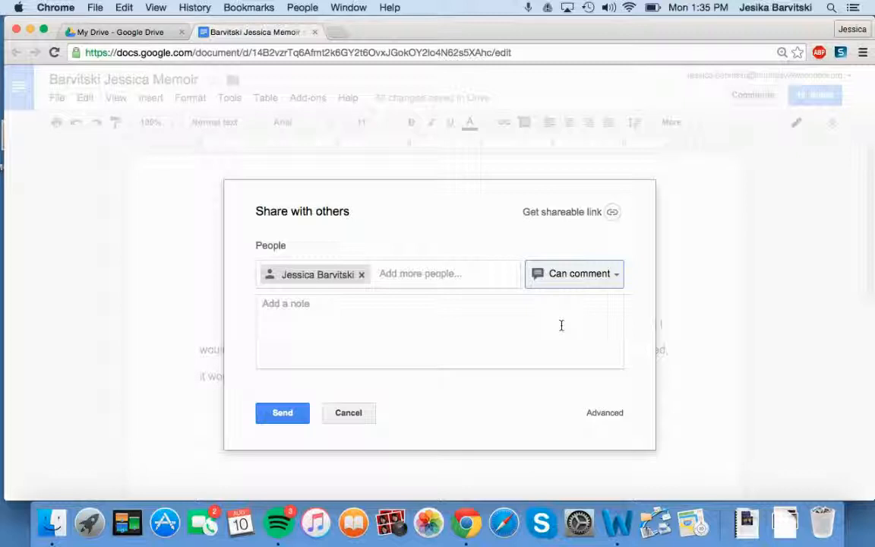
left_click(598, 281)
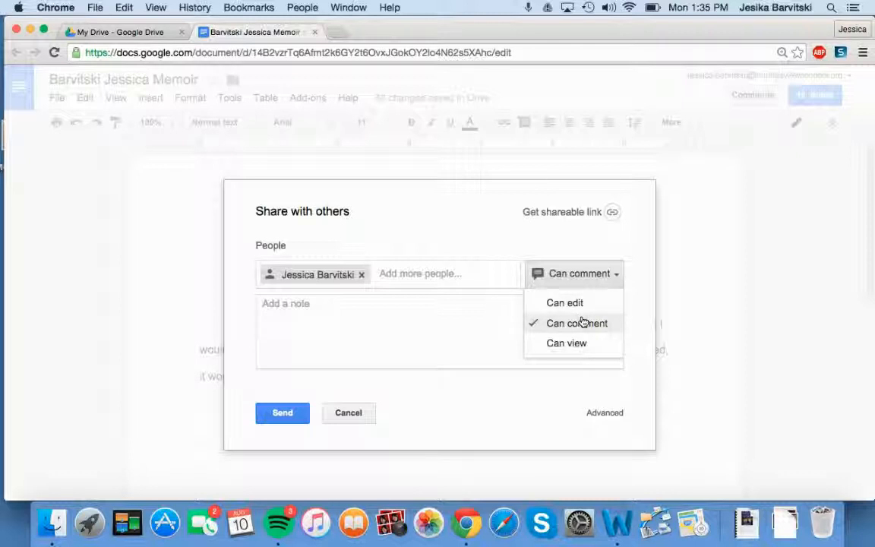
left_click(581, 322)
left_click(428, 335)
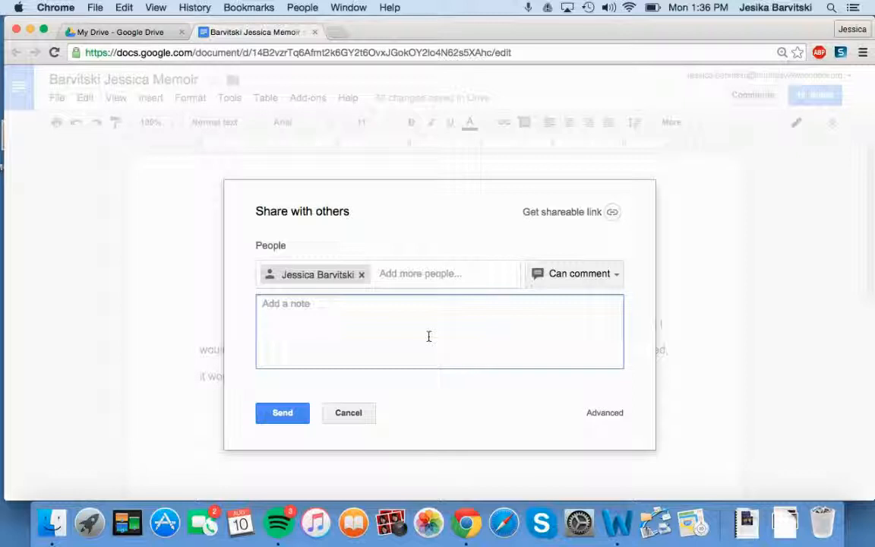
Write a note greeting the teacher by name and asking for feedback a week early.
type("I")
type("Miss ")
type("Barvitski")
key("BackSpace")
type(",")
key("Return")
key("Tab")
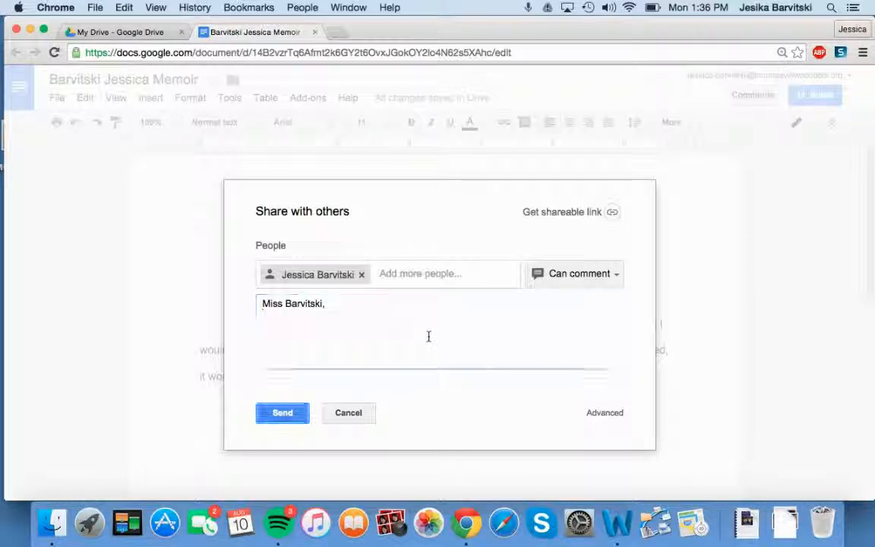
left_click(355, 310)
type("I know this is a week early, but I was wondering if you could take a look at it and give me some feedback.  Thanks!")
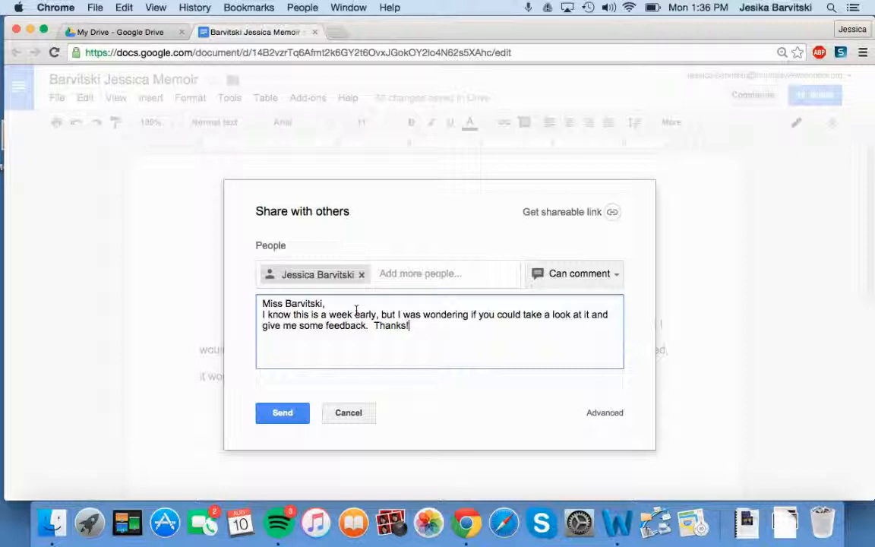
Send the share invitation and note to the teacher.
left_click(287, 413)
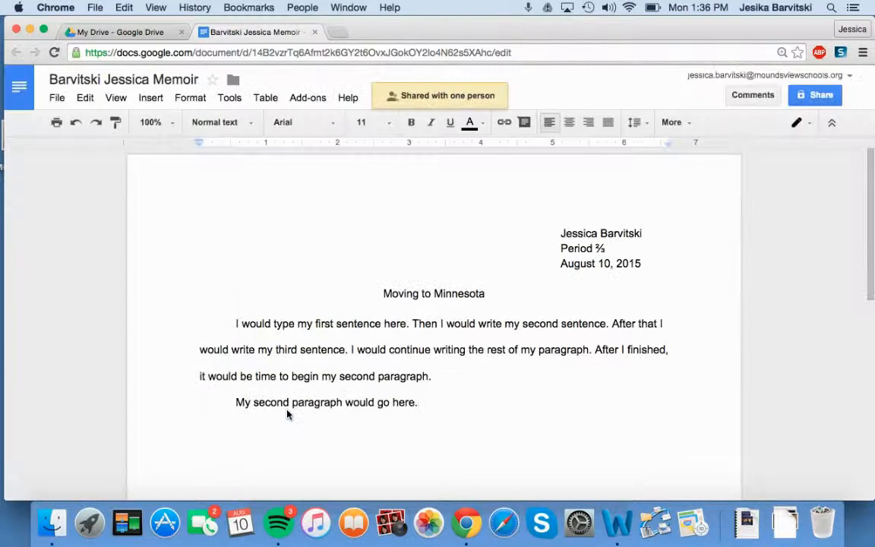